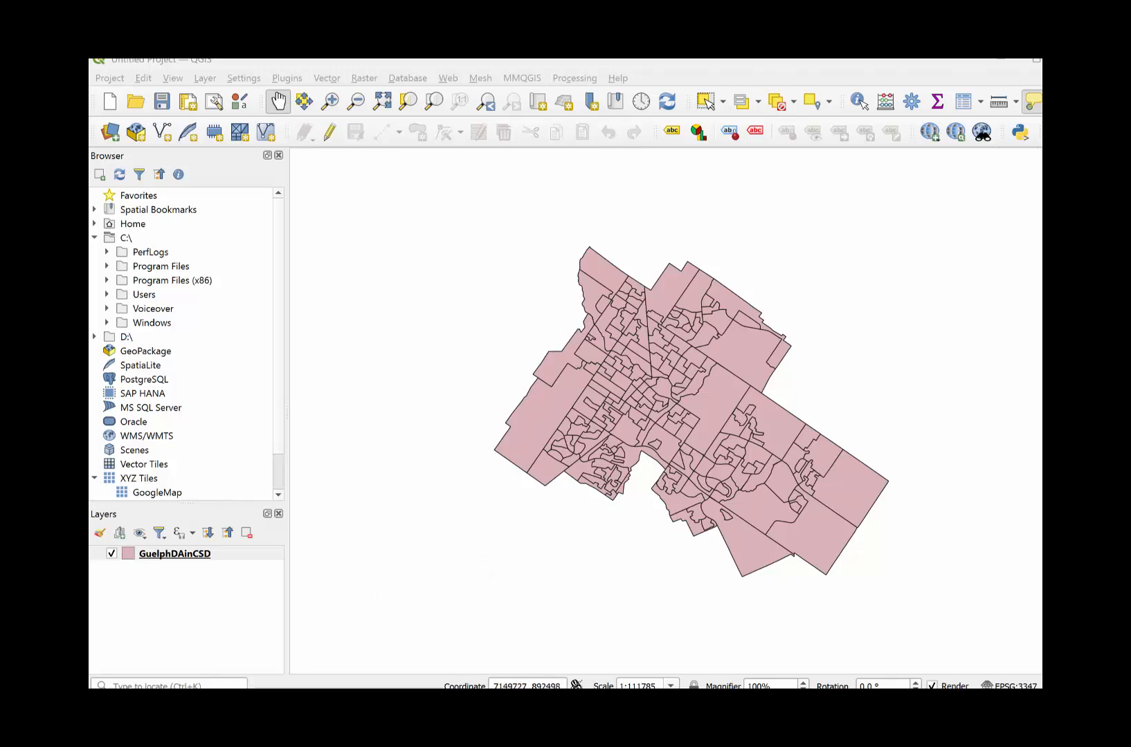
- Open the WellingtonDA comma-separated file from the TRADEAREA_STARBUCKS folder in Excel and put the folder window away
mouse_move(589, 709)
left_click(509, 643)
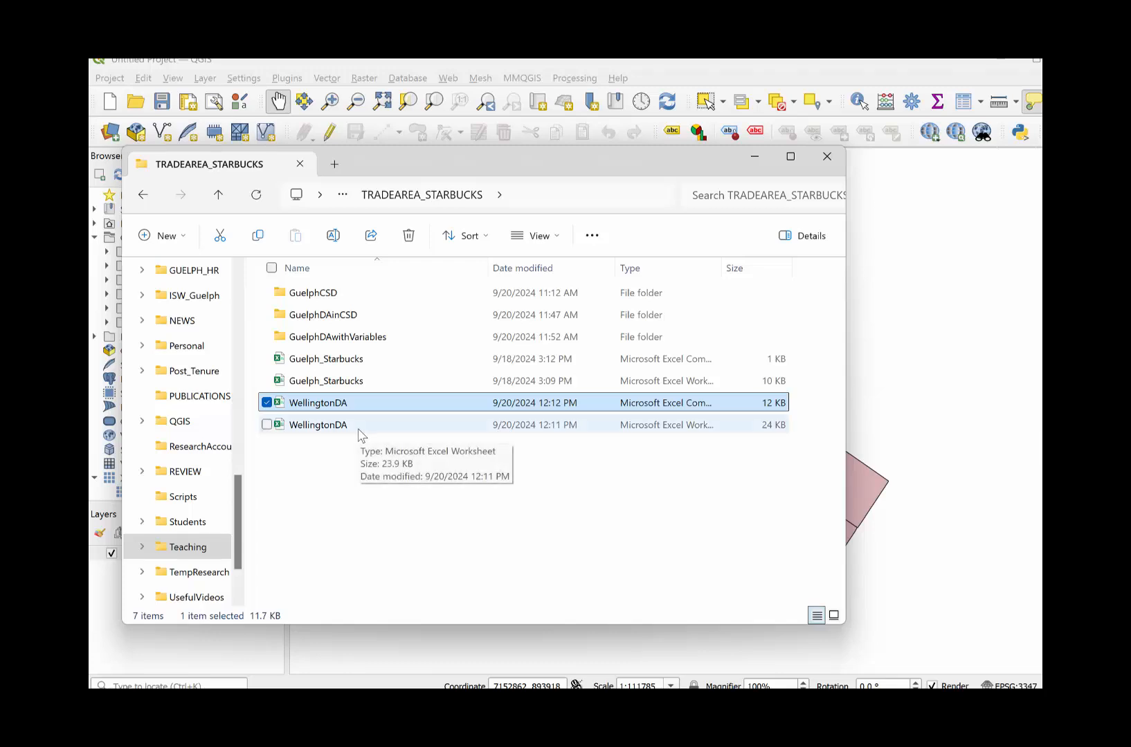
double_click(294, 409)
left_click(756, 156)
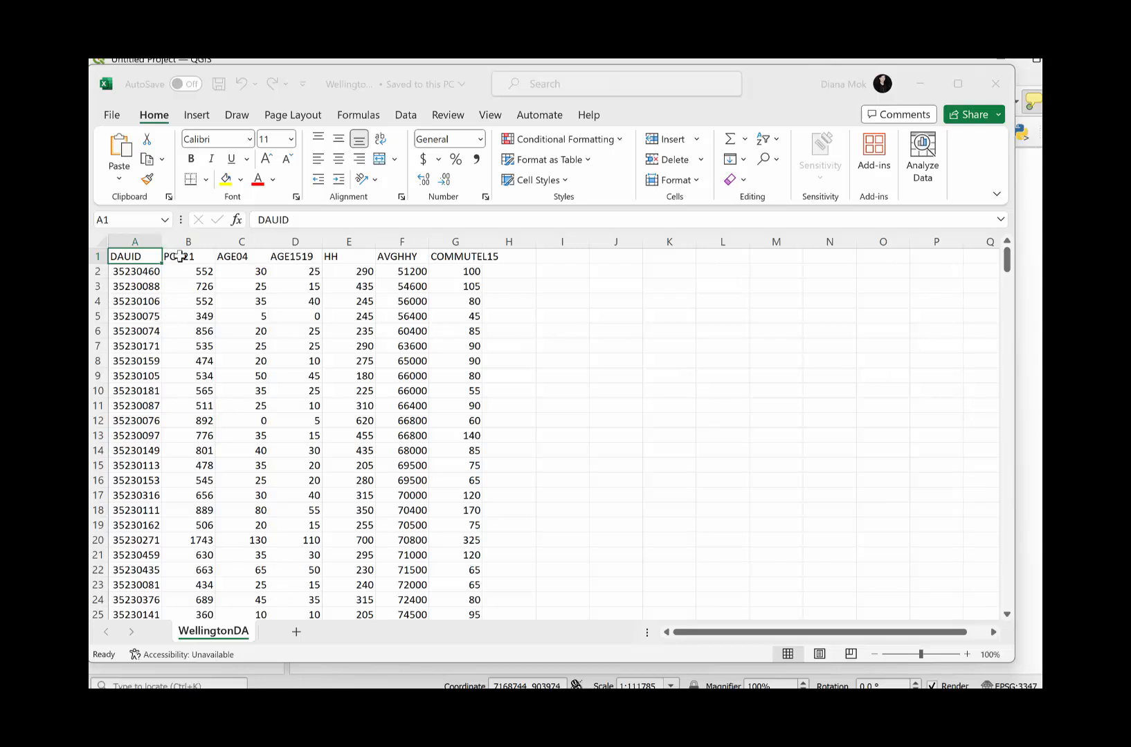
- Examine the column headers of the WellingtonDA sheet, from DAUID and POP21 through AVGHHY to COMMUTEL15
left_click(149, 258)
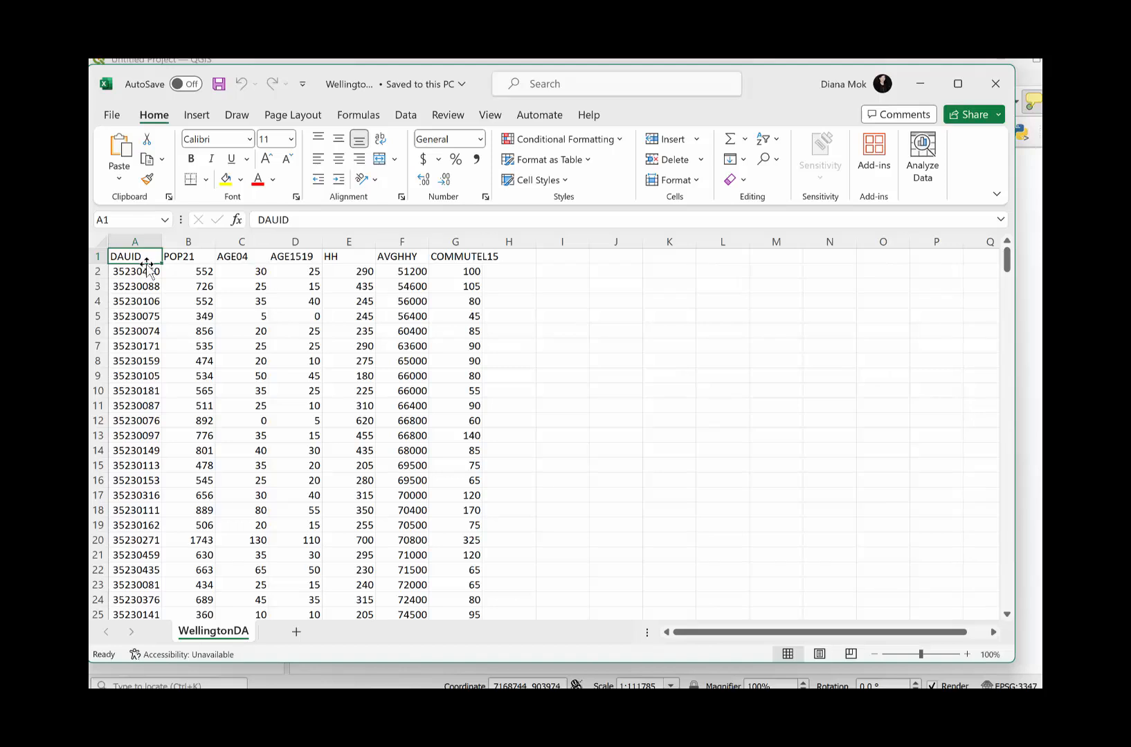
left_click(93, 301)
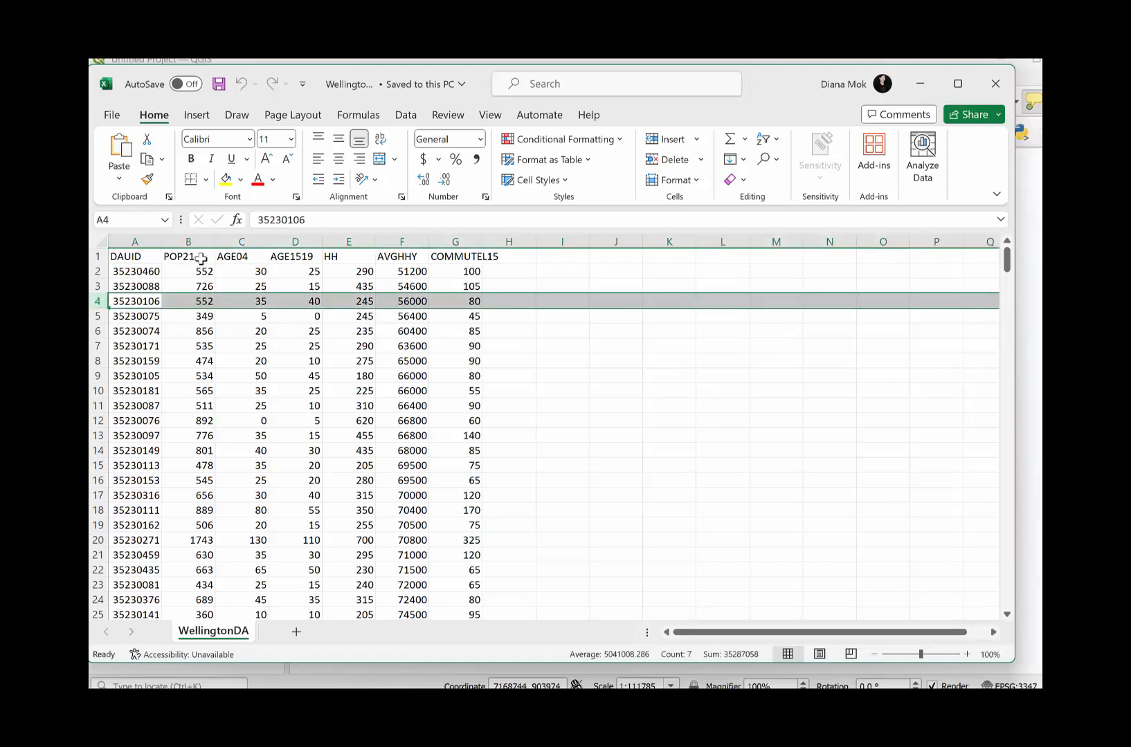
left_click(200, 258)
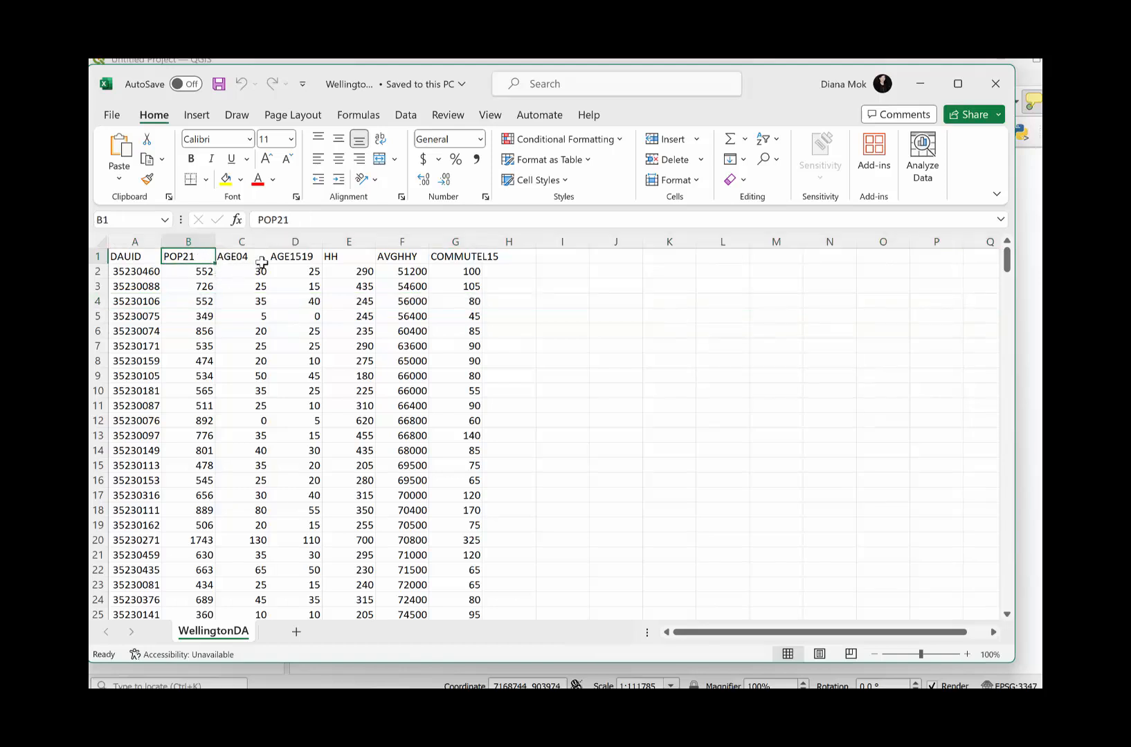
left_click(247, 259)
left_click(292, 256)
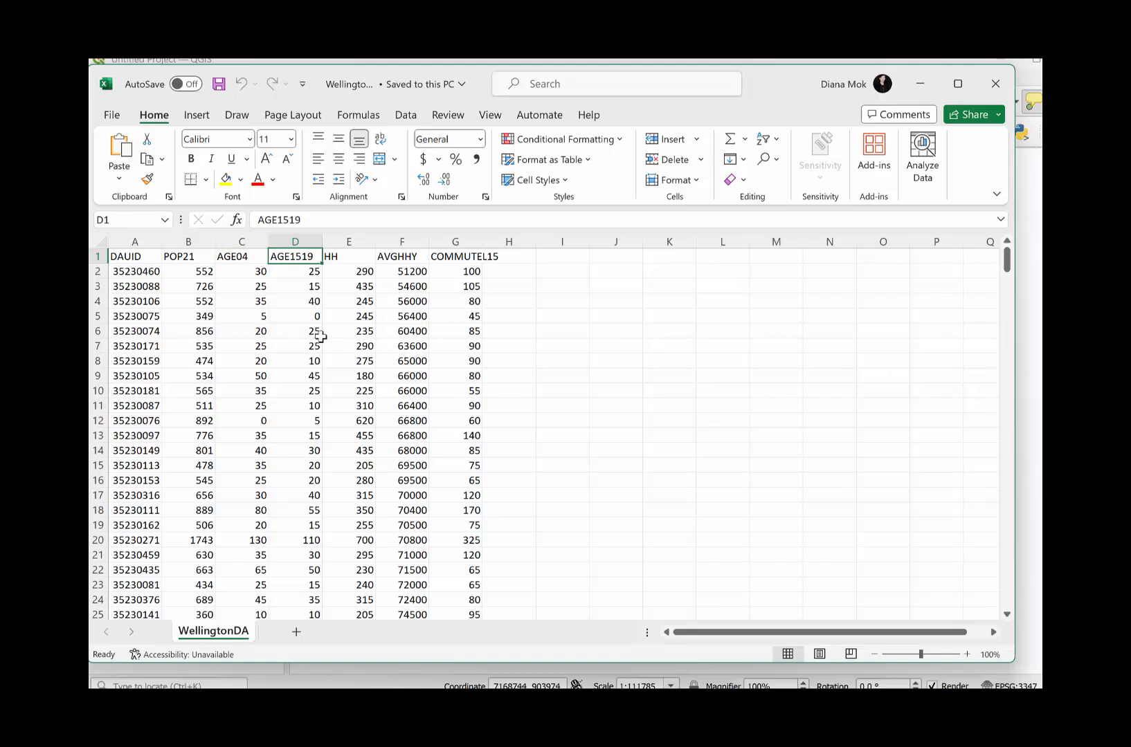
left_click(353, 254)
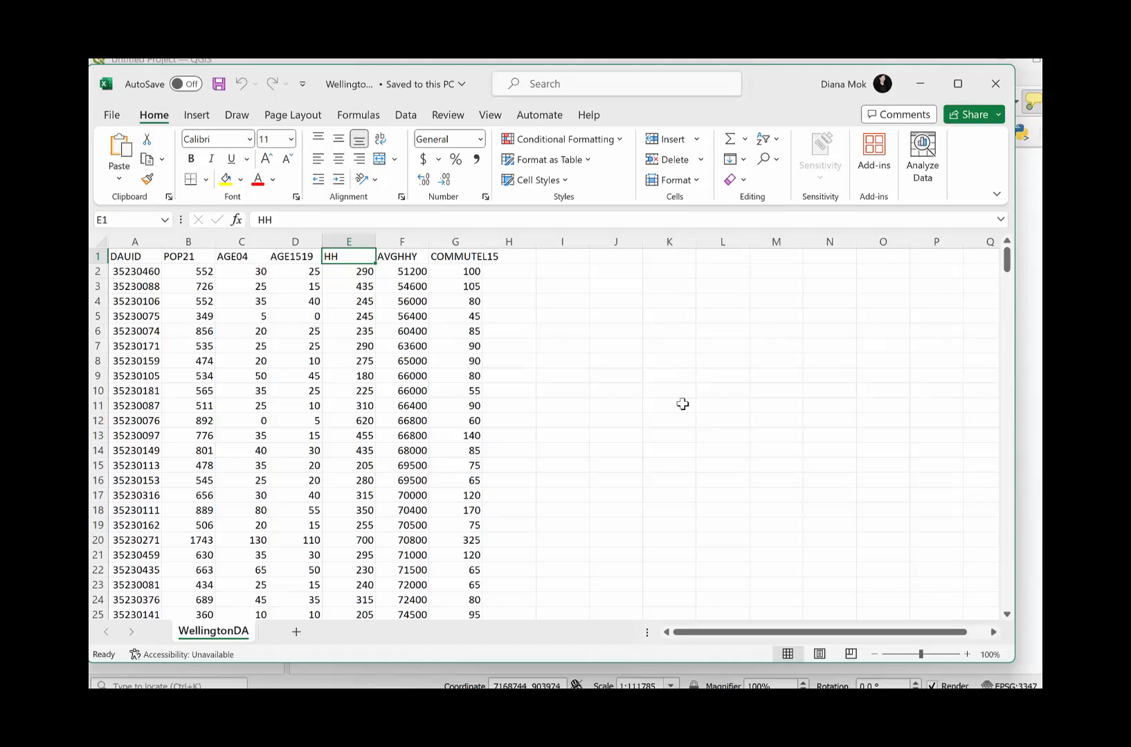
left_click(389, 255)
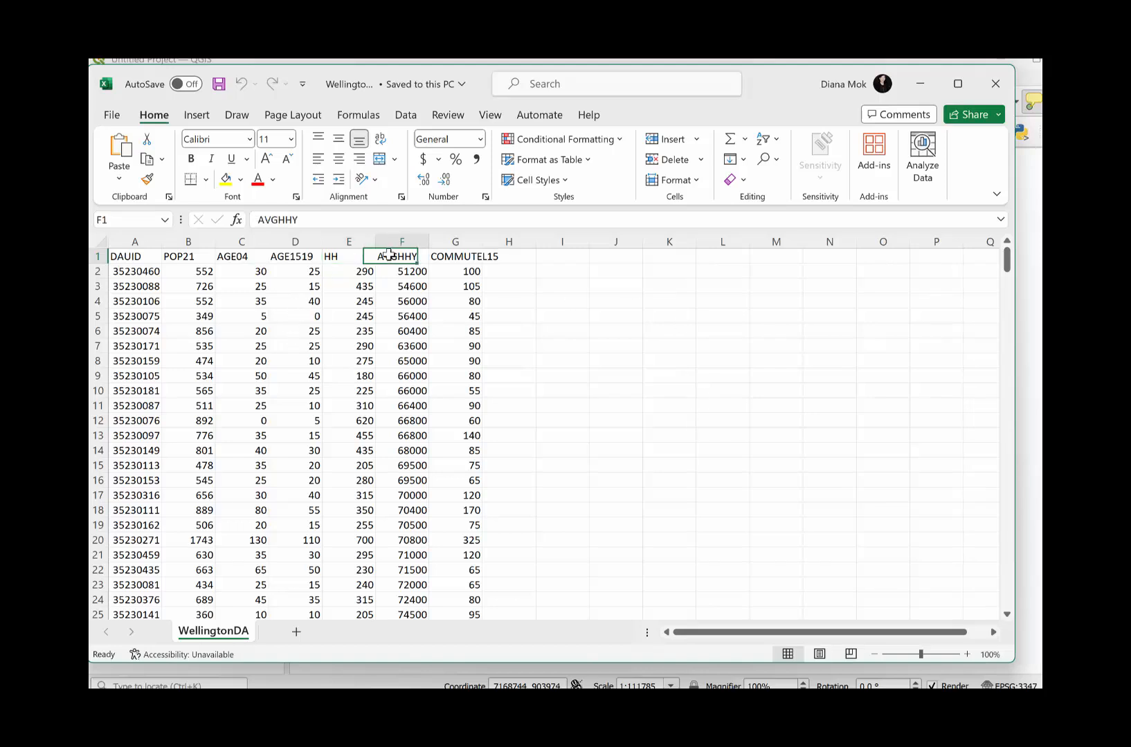
left_click(471, 256)
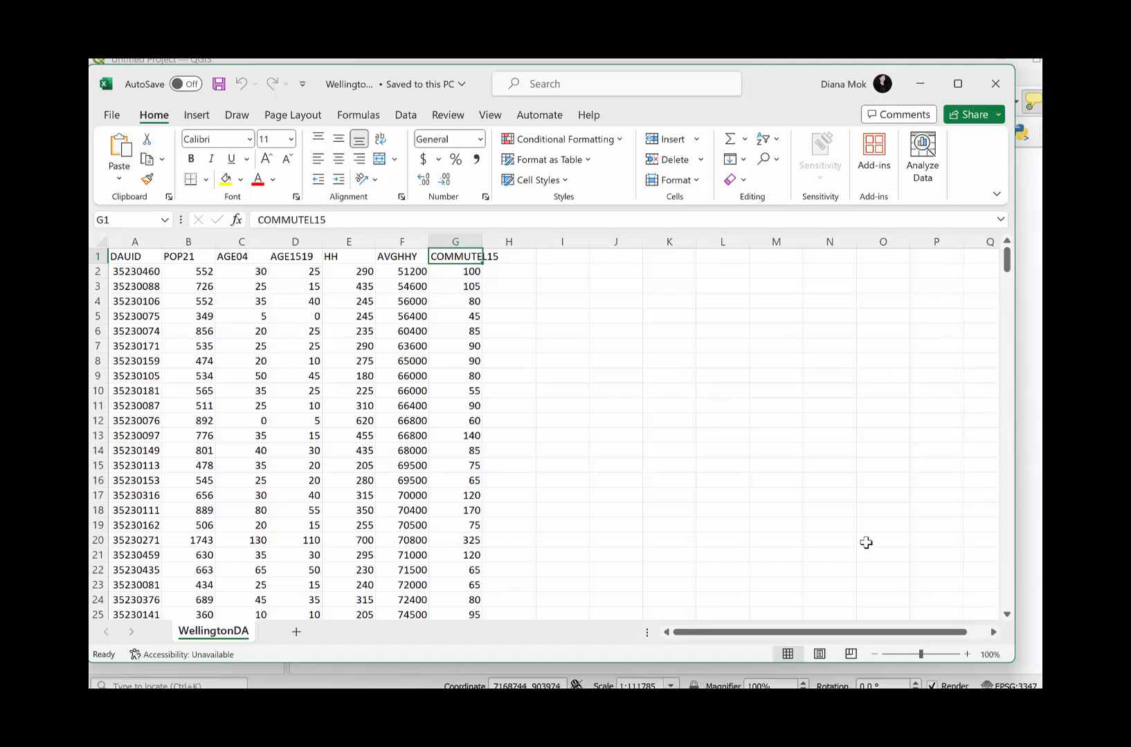
- Look through the WellingtonDA records from the first data row to the last one, and close the workbook
key("Home")
key("Down")
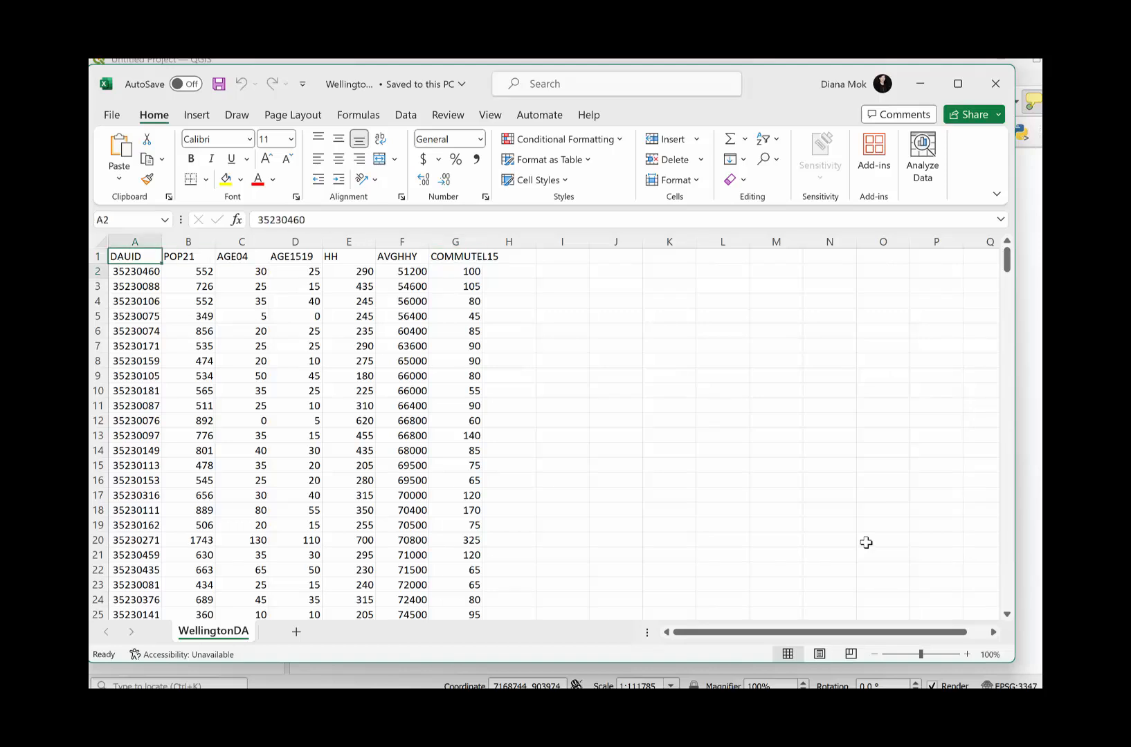
key("Right")
key("Right")
key("Right")
key("Right")
key("Right")
key("Right")
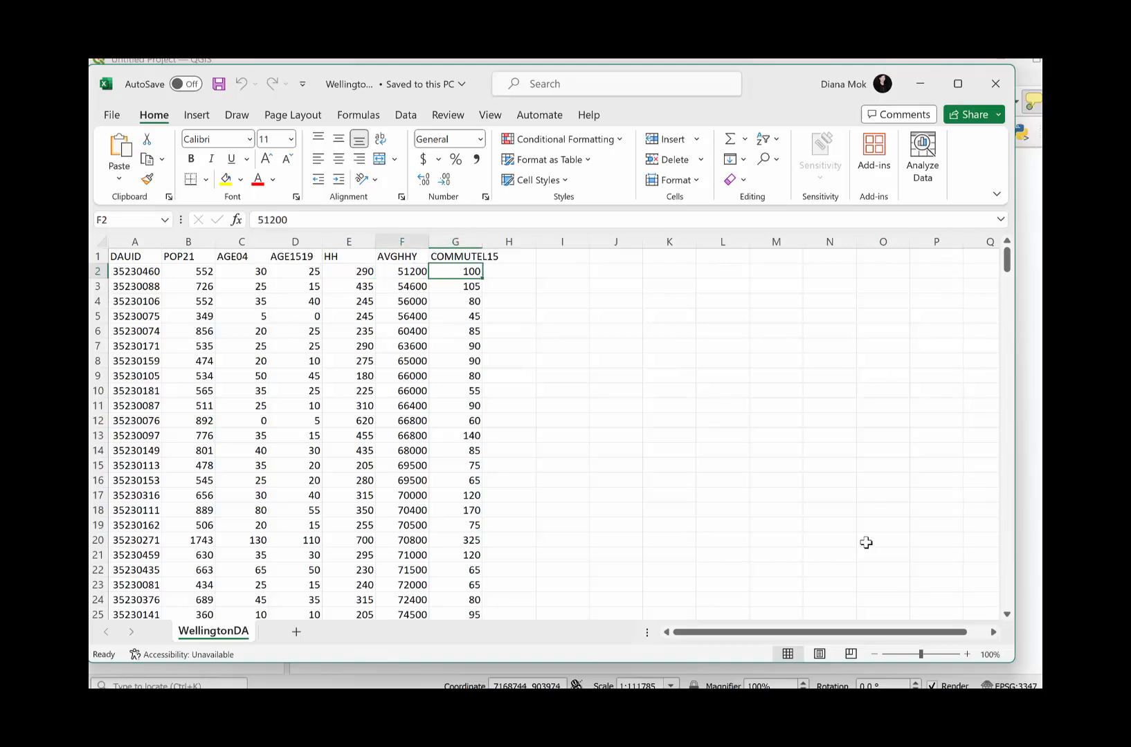
key("Left")
key("Left")
key("Left")
key("Left")
key("Left")
key("Left")
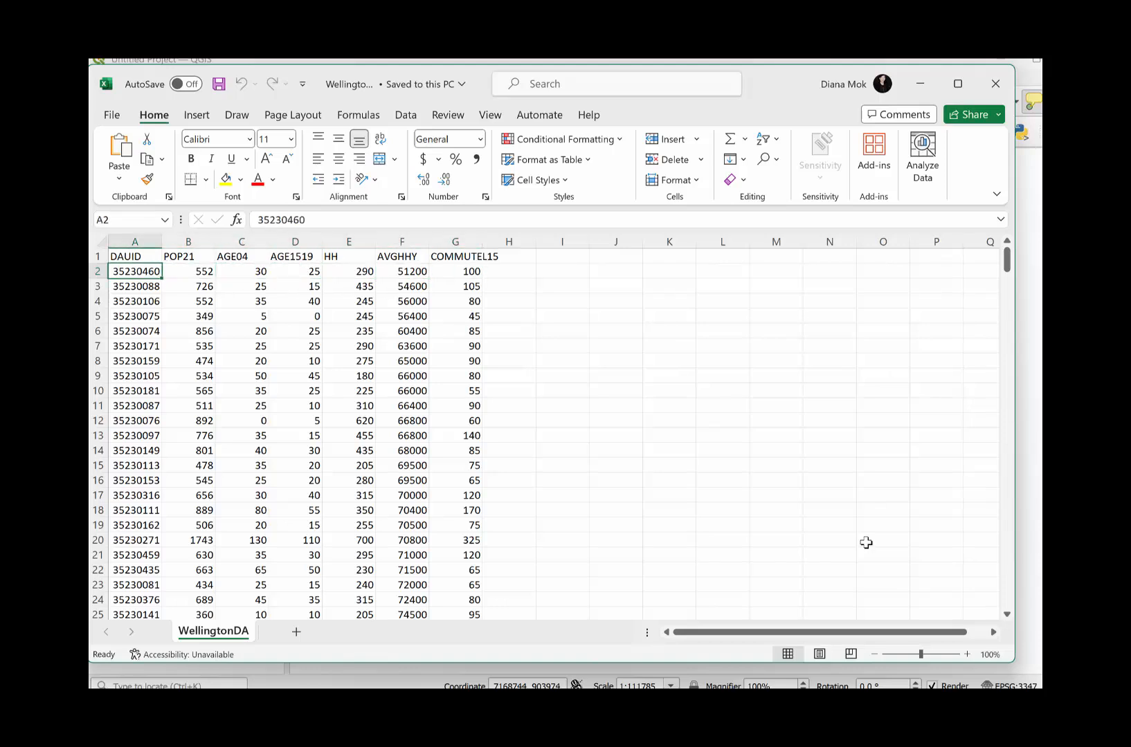
key("ctrl+Down")
key("Right")
key("Right")
key("Right")
key("Right")
key("Right")
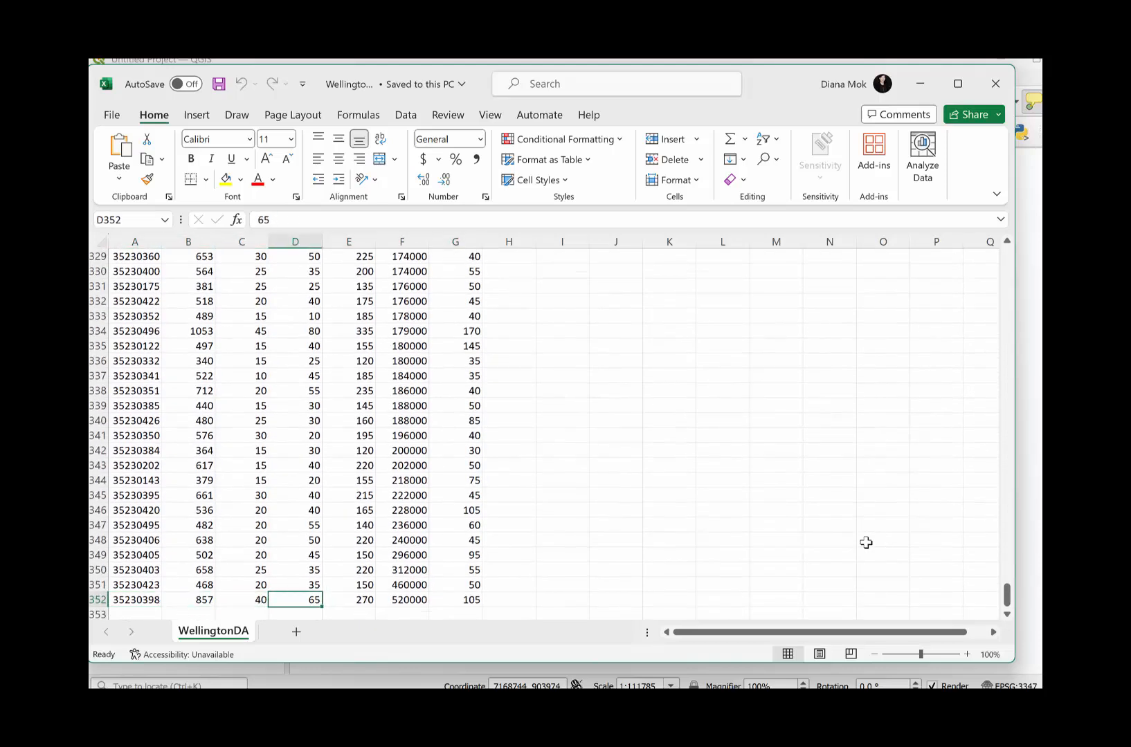
key("ctrl+Up")
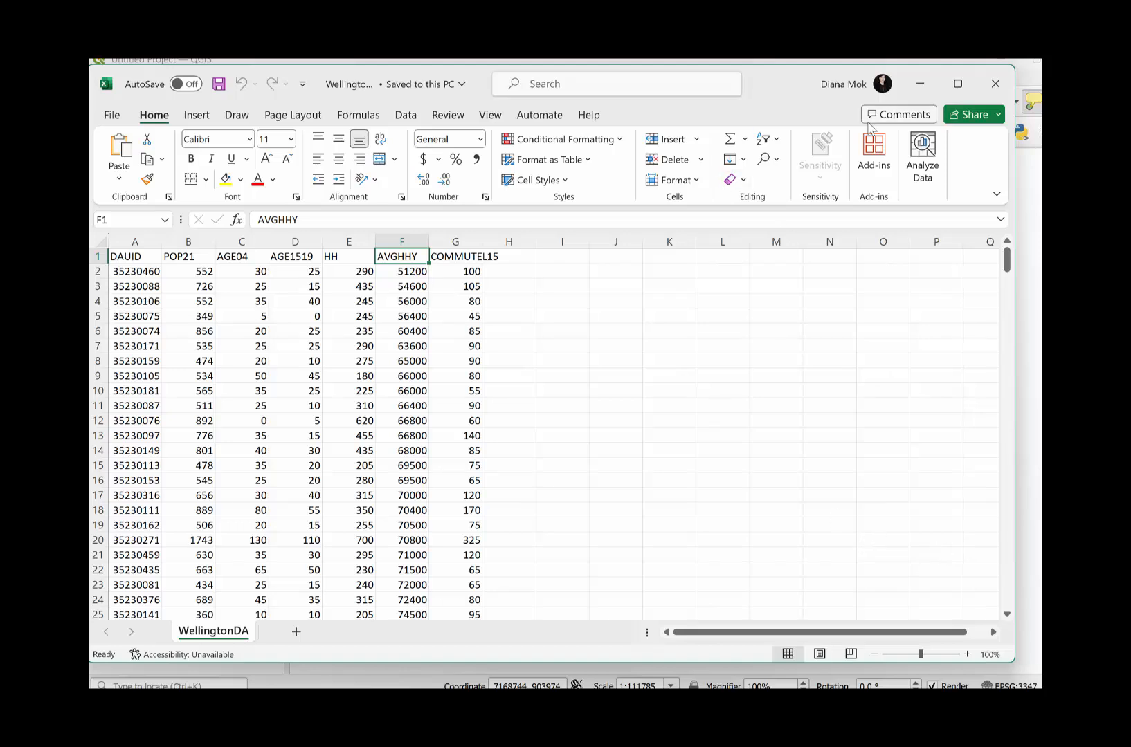
left_click(995, 83)
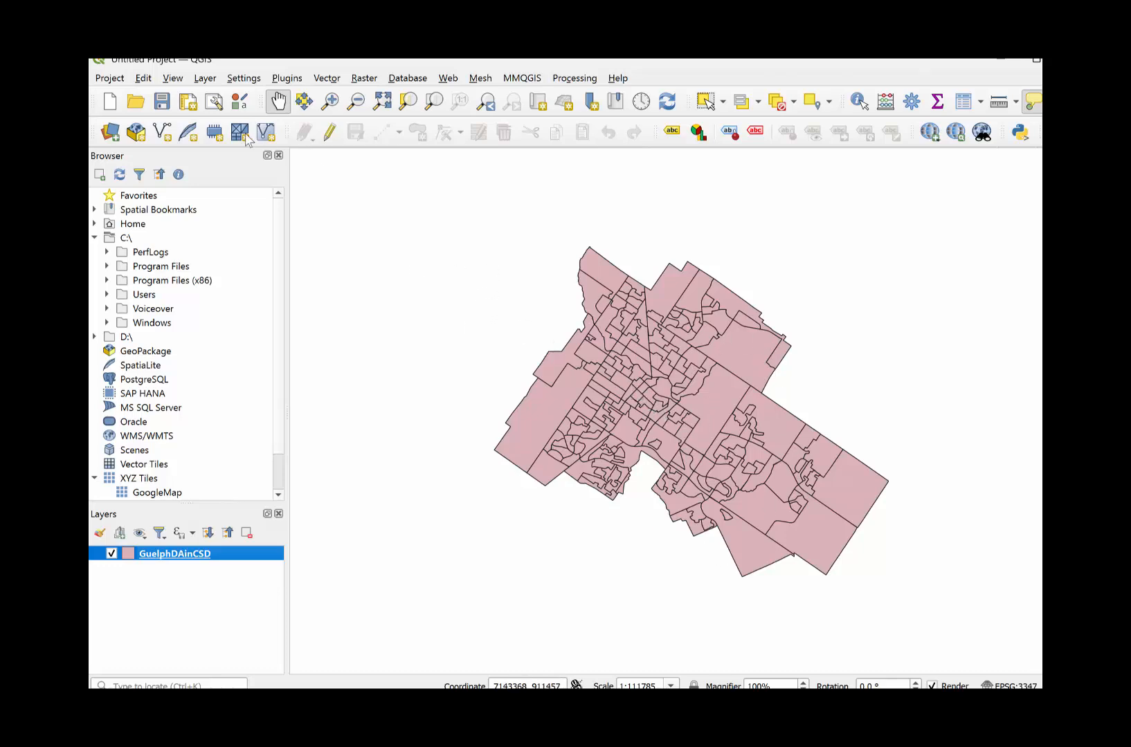
- Switch to QGIS and add WellingtonDA.csv from the TRADEAREA_STARBUCKS folder as a delimited text layer without geometry
left_click(212, 79)
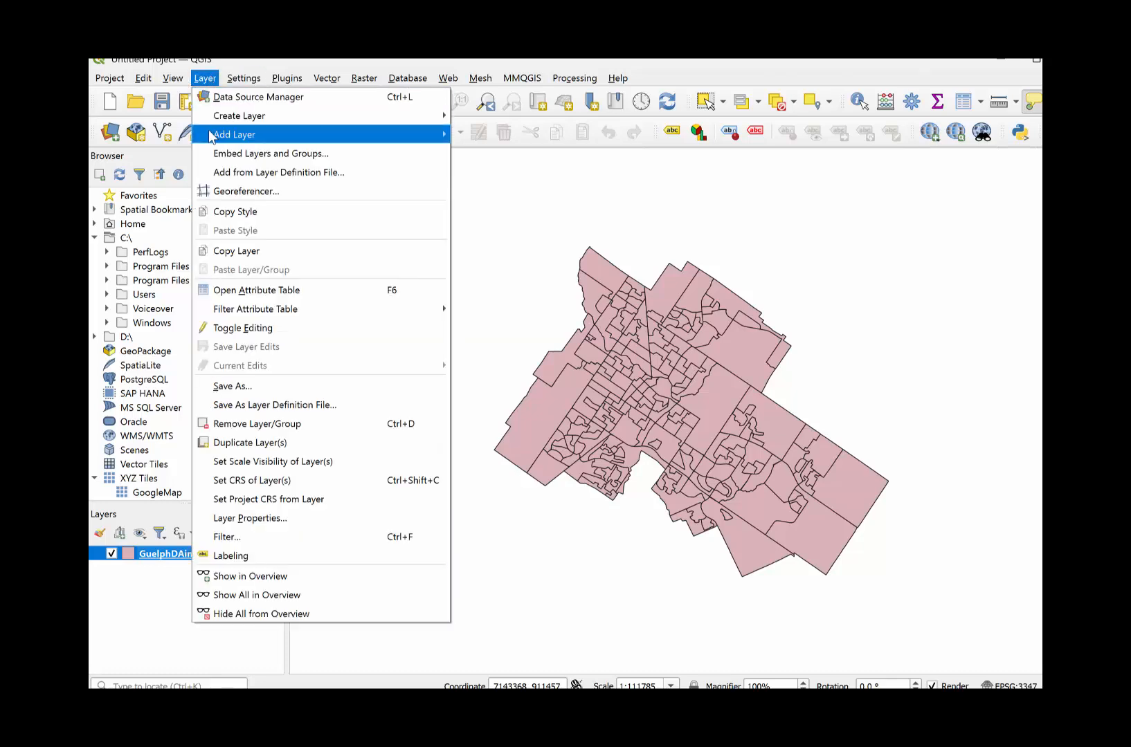
mouse_move(209, 136)
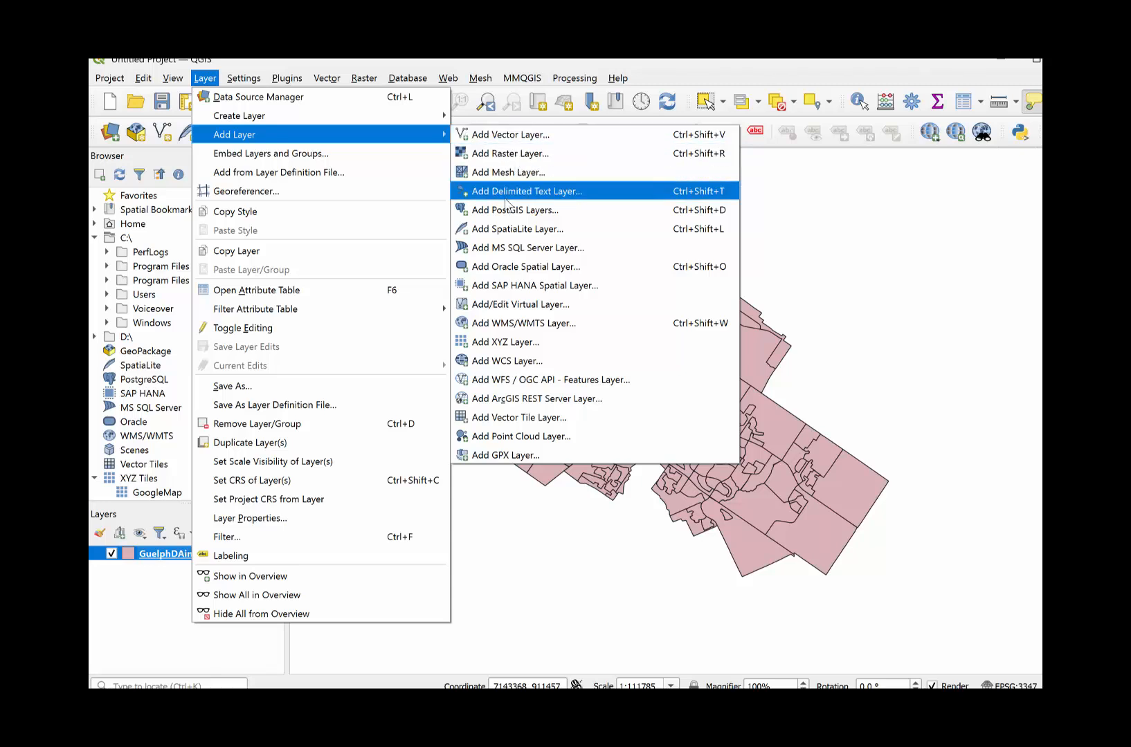
left_click(501, 199)
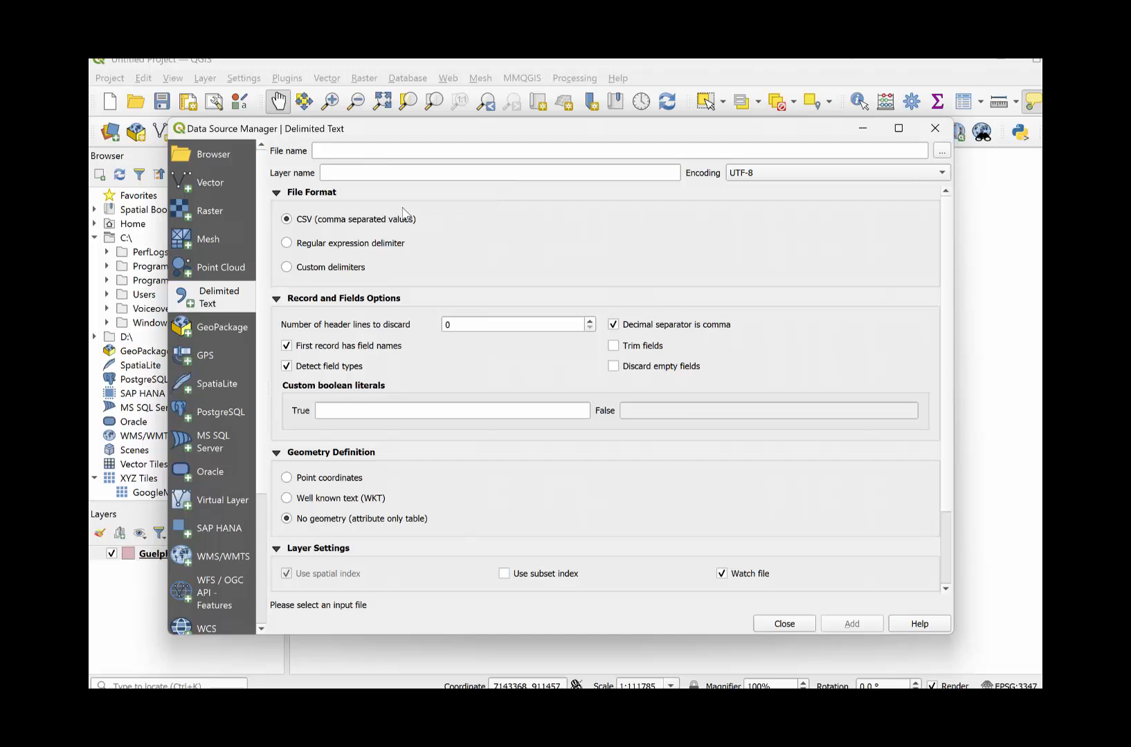
left_click(942, 151)
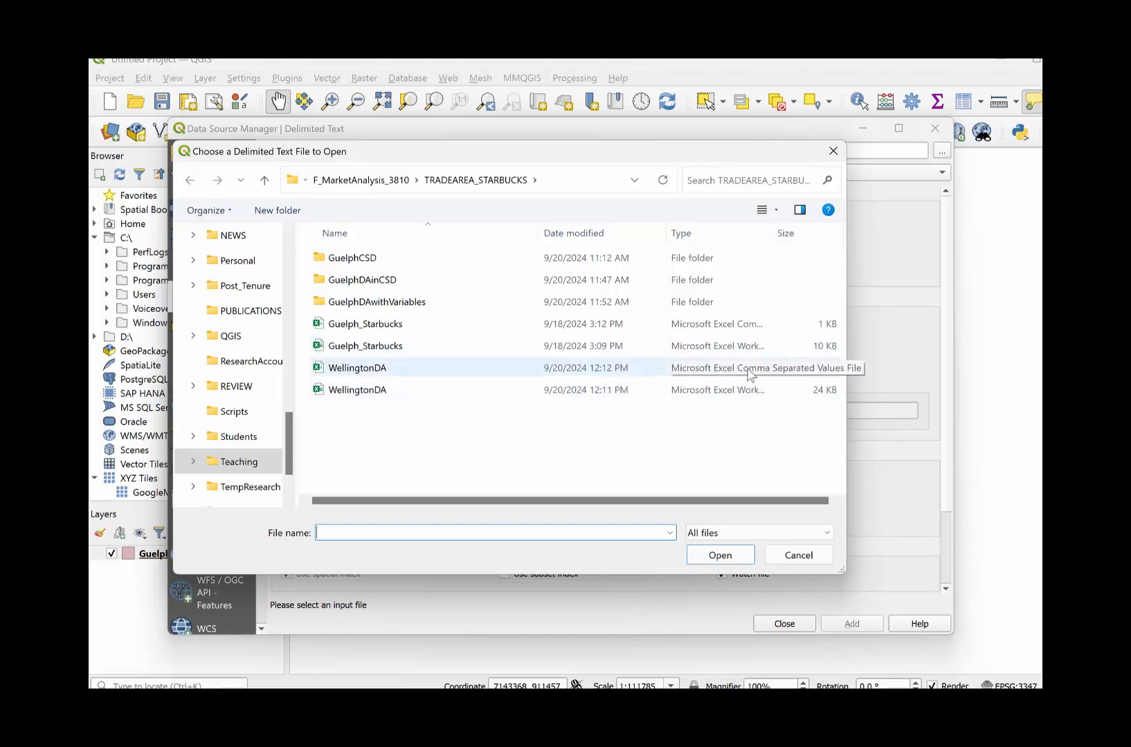
left_click(427, 369)
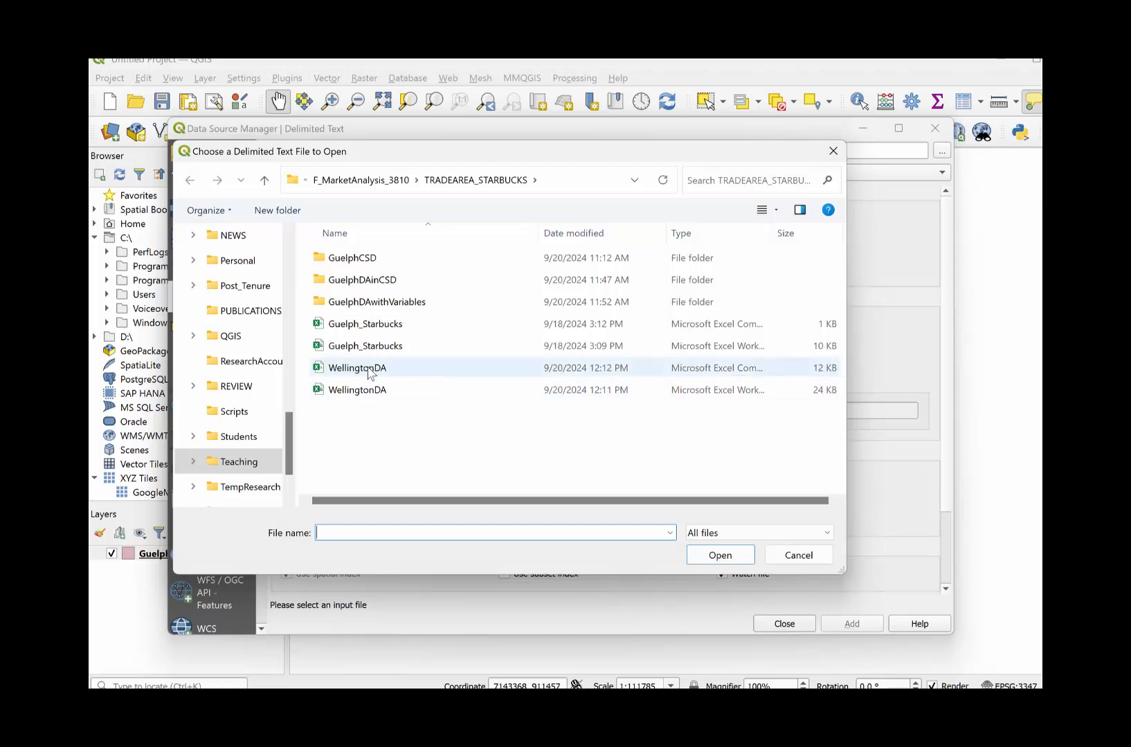
left_click(720, 555)
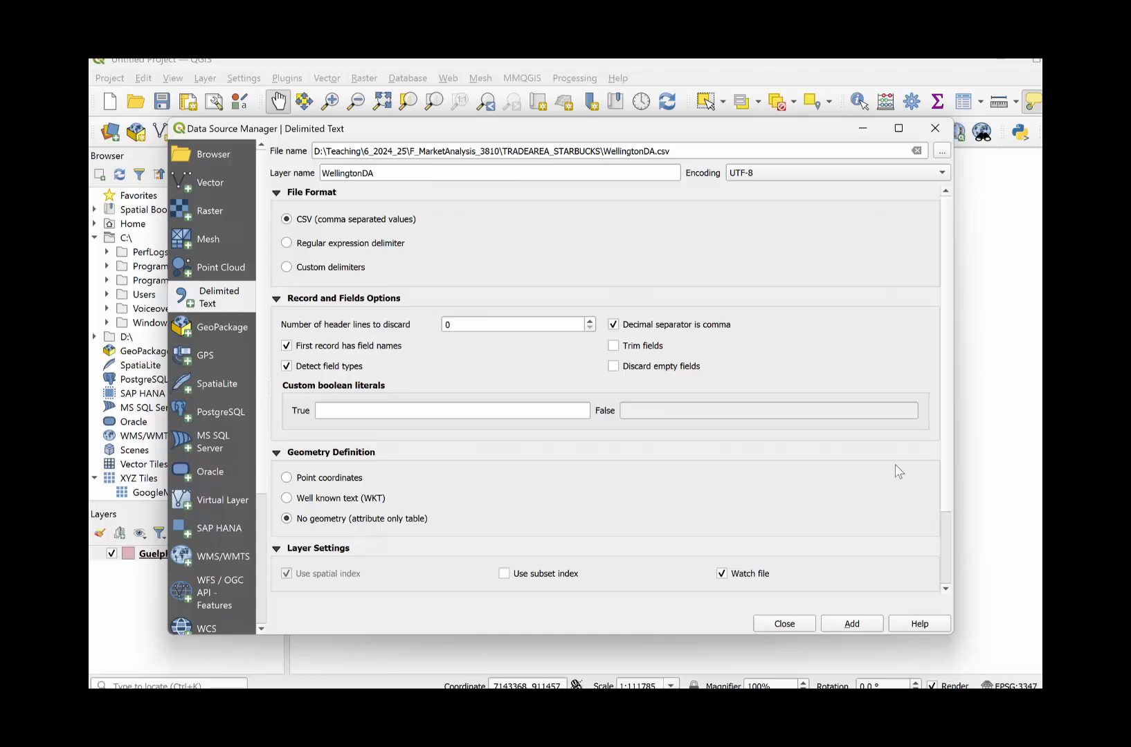
left_click(847, 627)
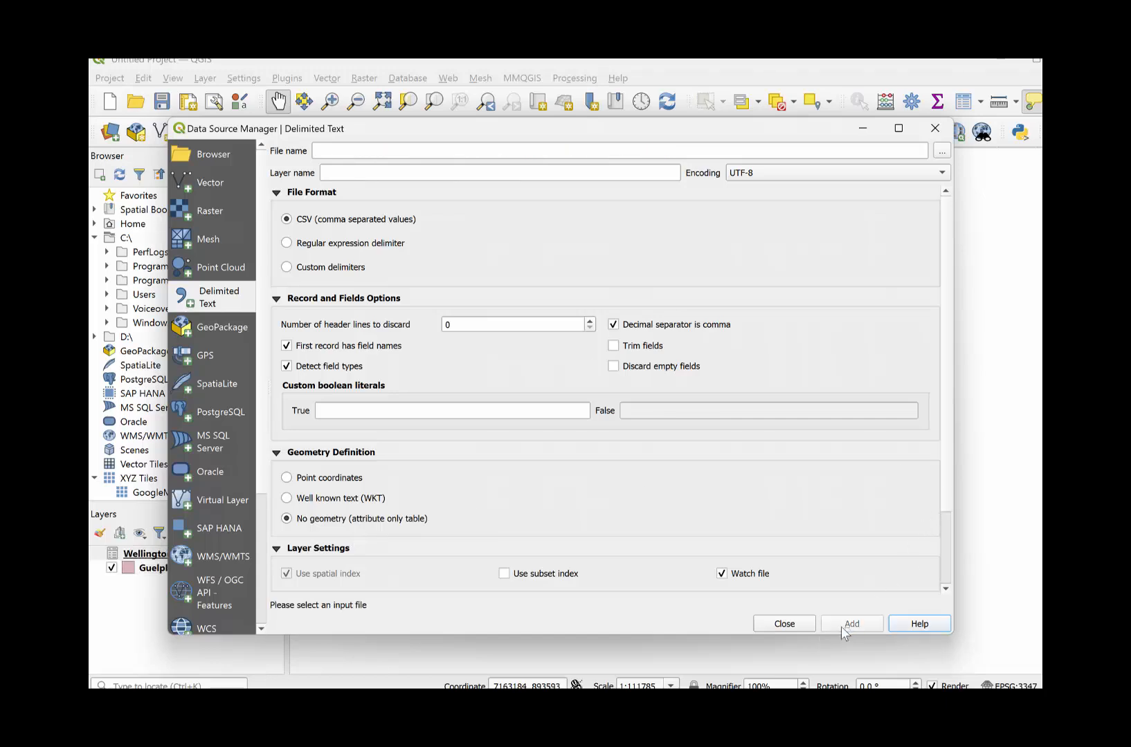
left_click(799, 626)
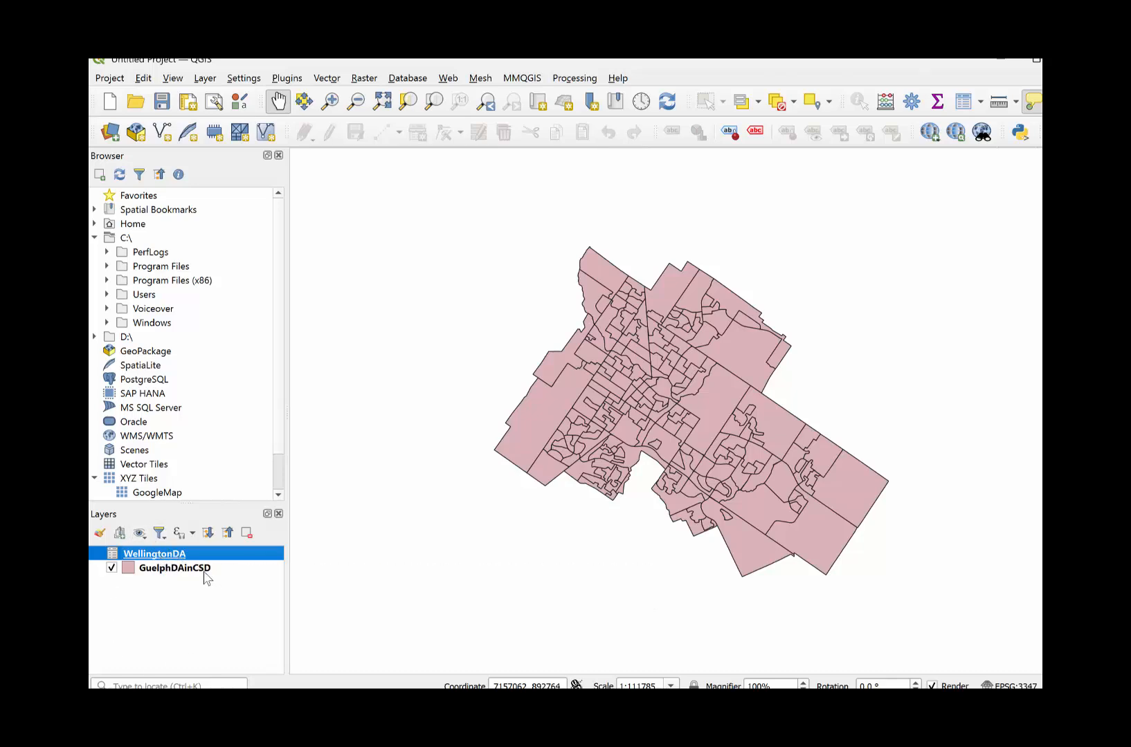
- Review the WellingtonDA layer's general information and its list of attribute form fields in the layer properties
right_click(182, 559)
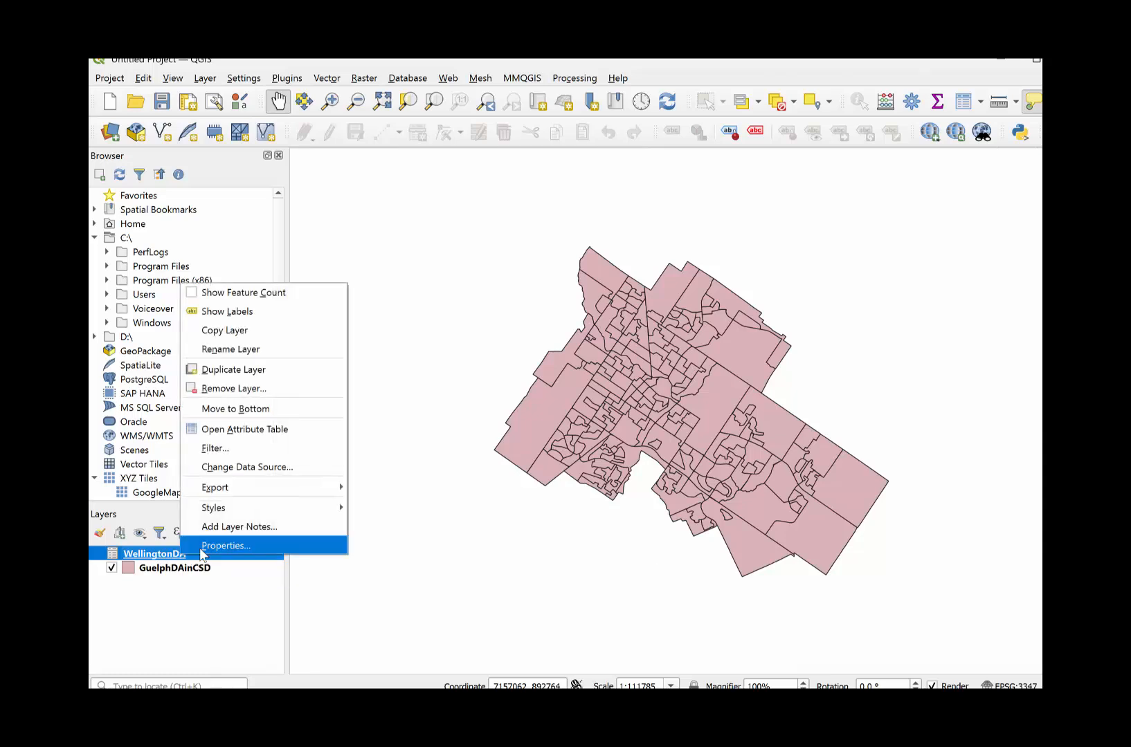
left_click(155, 552)
right_click(156, 553)
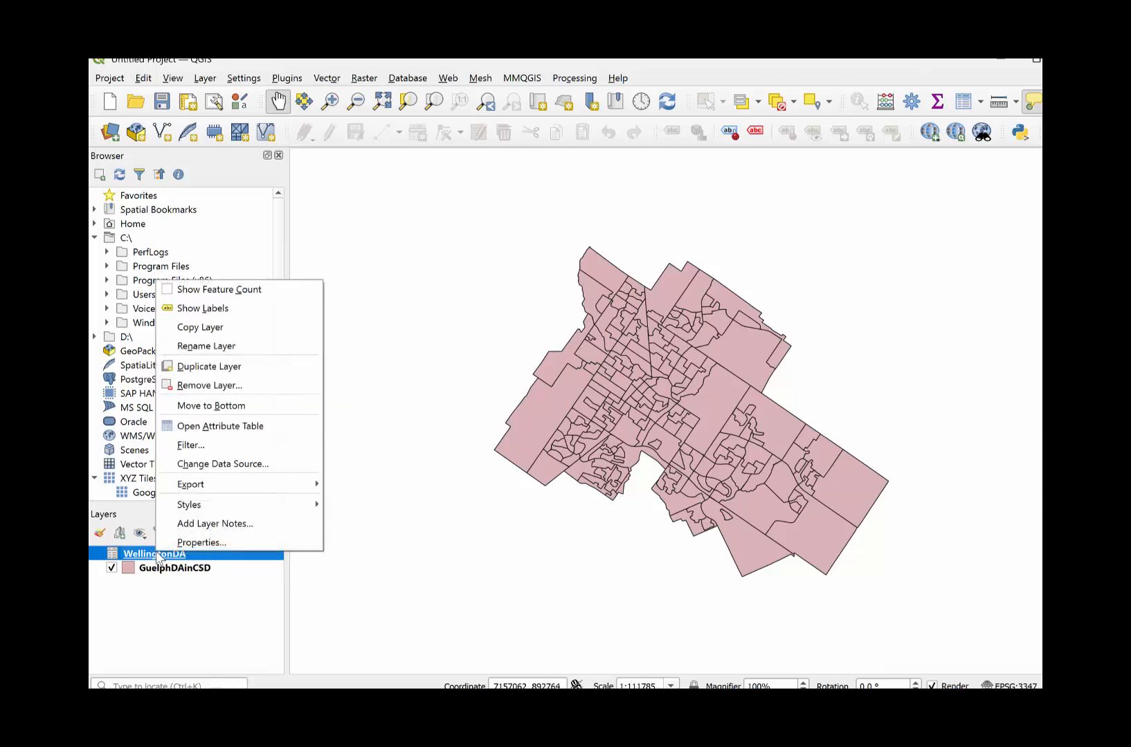
left_click(186, 541)
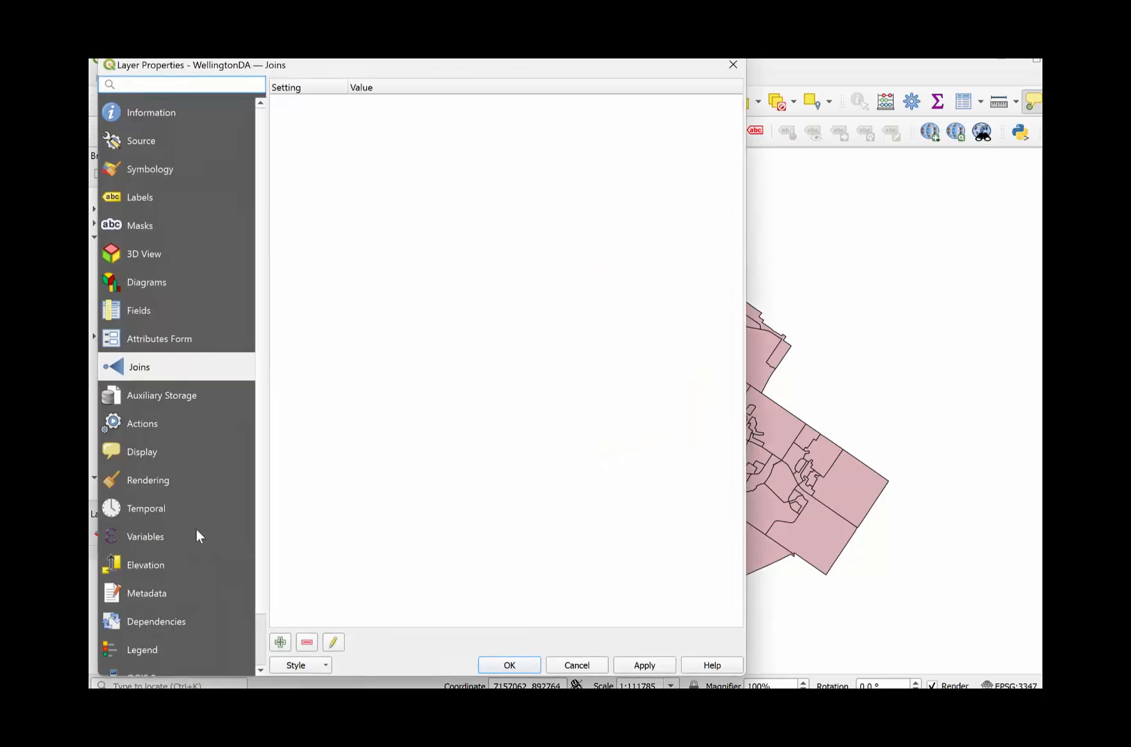
left_click(121, 342)
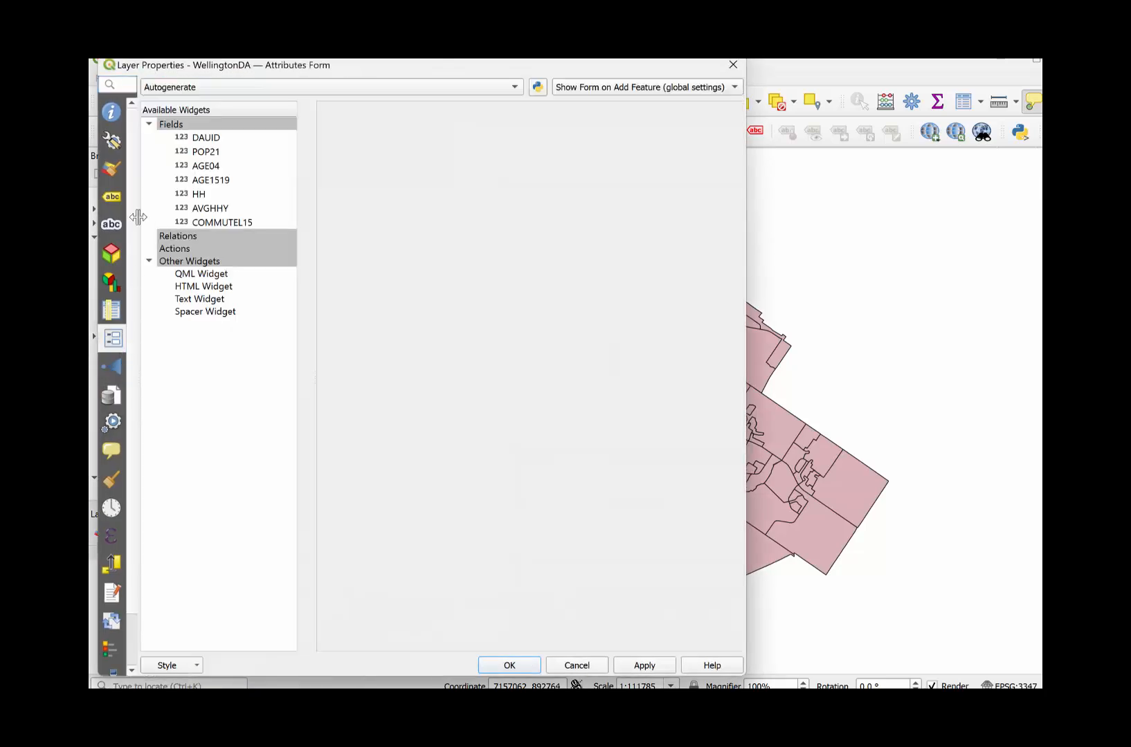
left_click(117, 119)
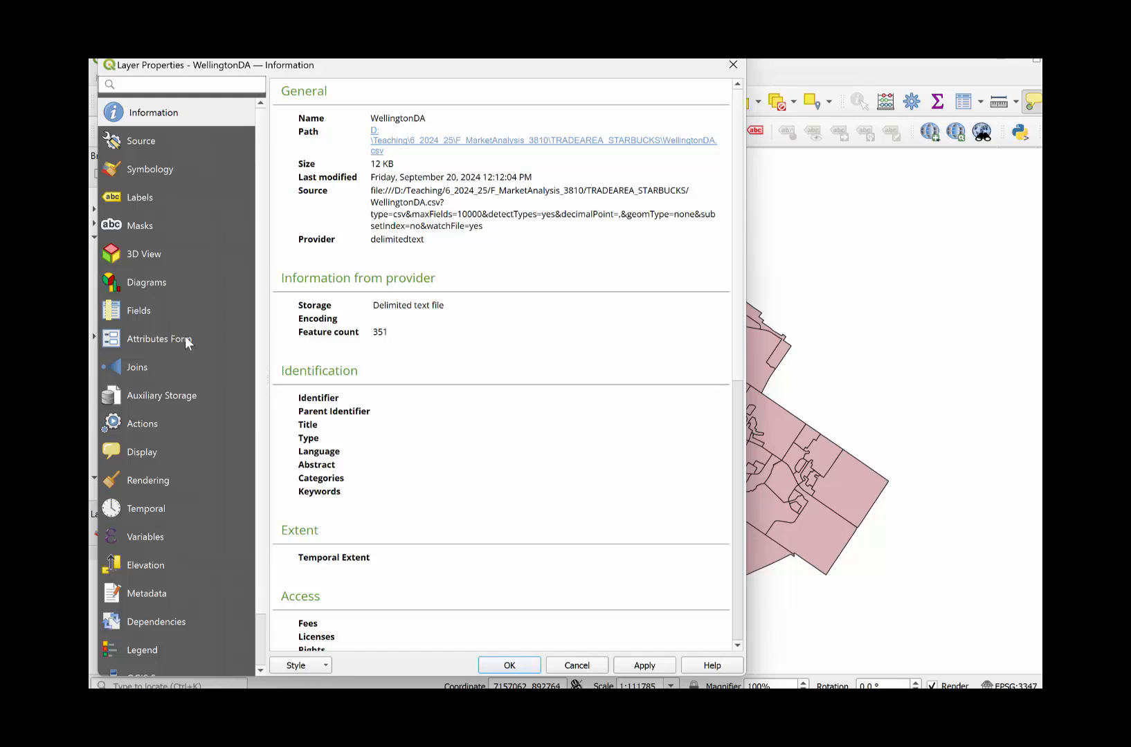
left_click(142, 340)
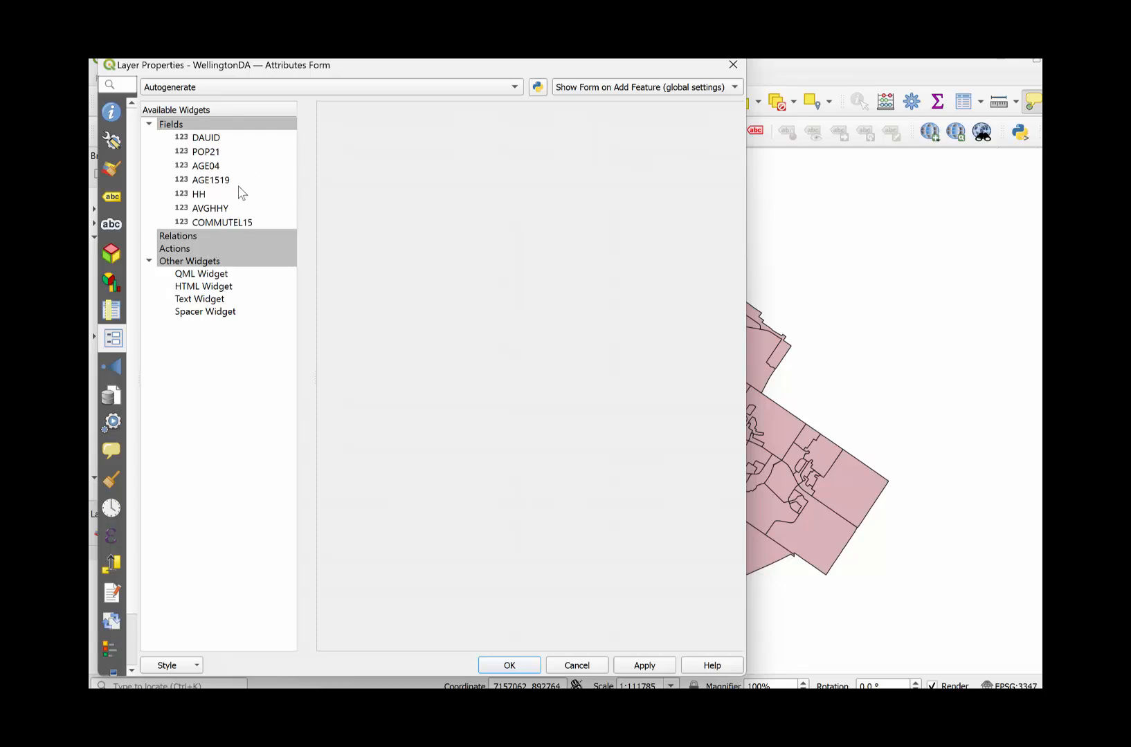
left_click(733, 65)
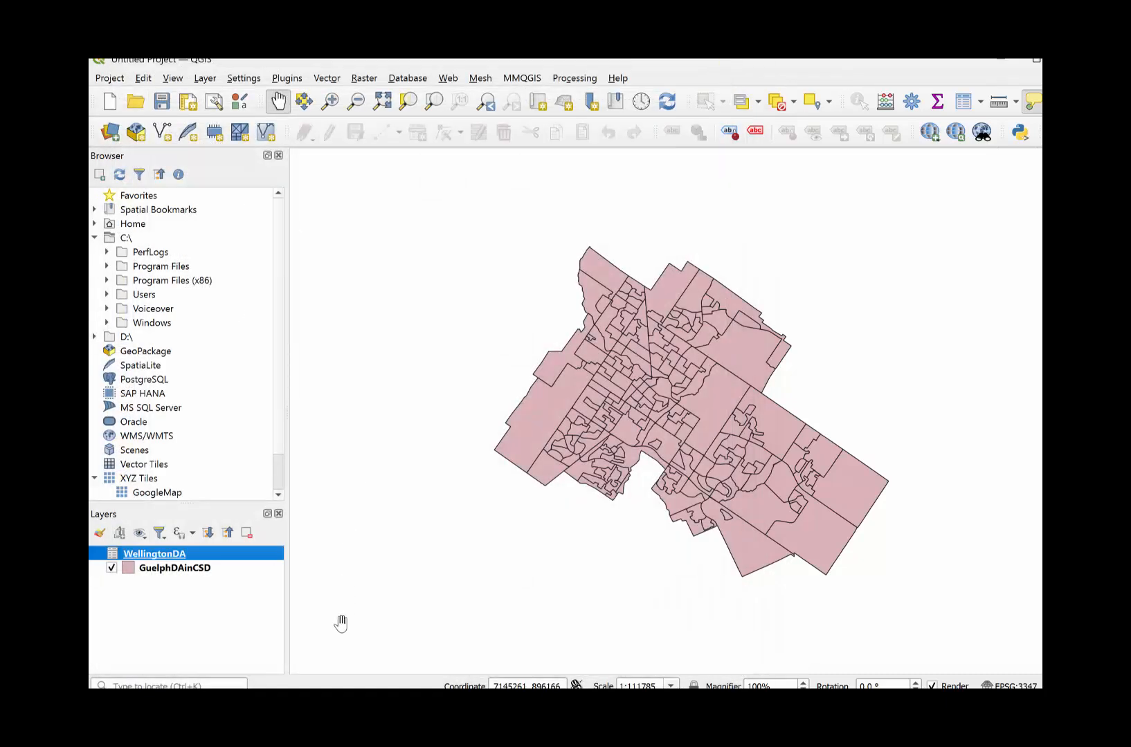
- Inspect the imported records in the WellingtonDA attribute table and close it
right_click(173, 555)
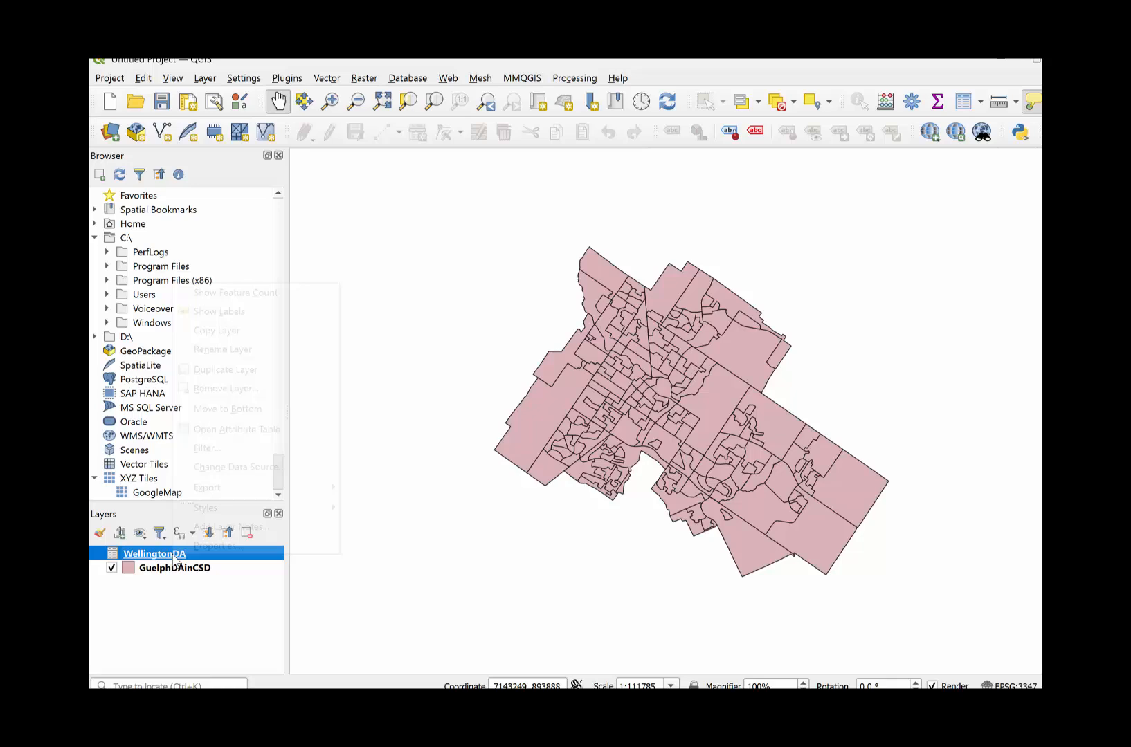
left_click(222, 432)
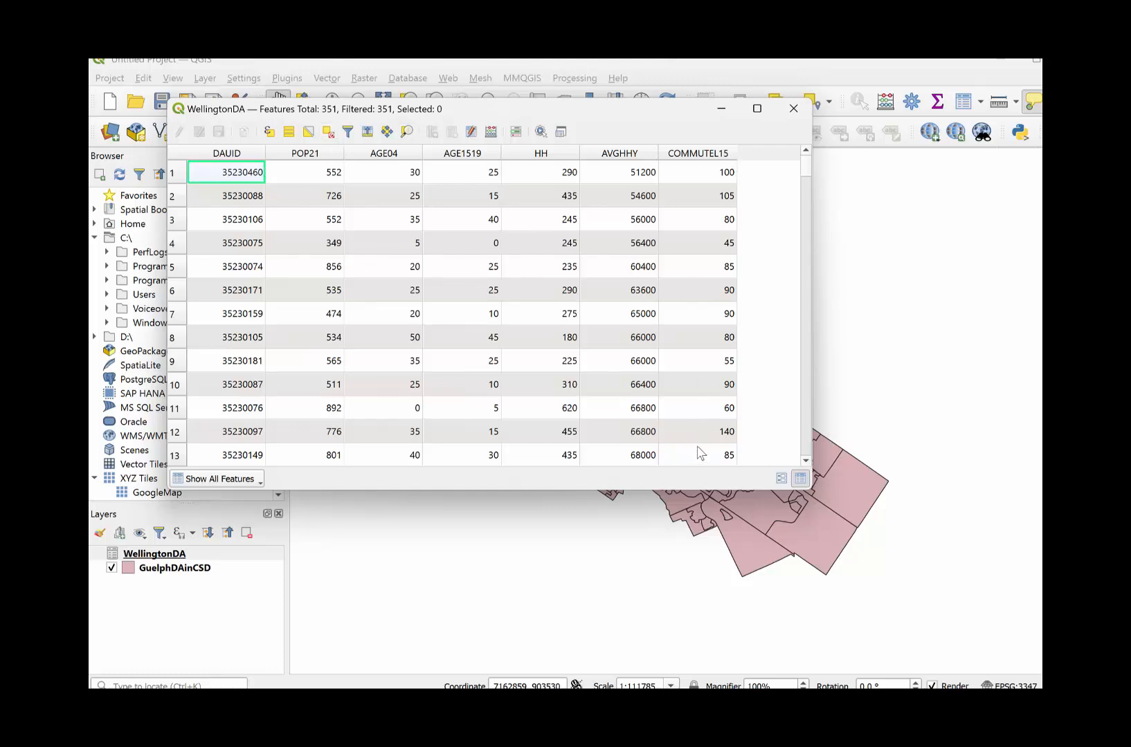
left_click(793, 109)
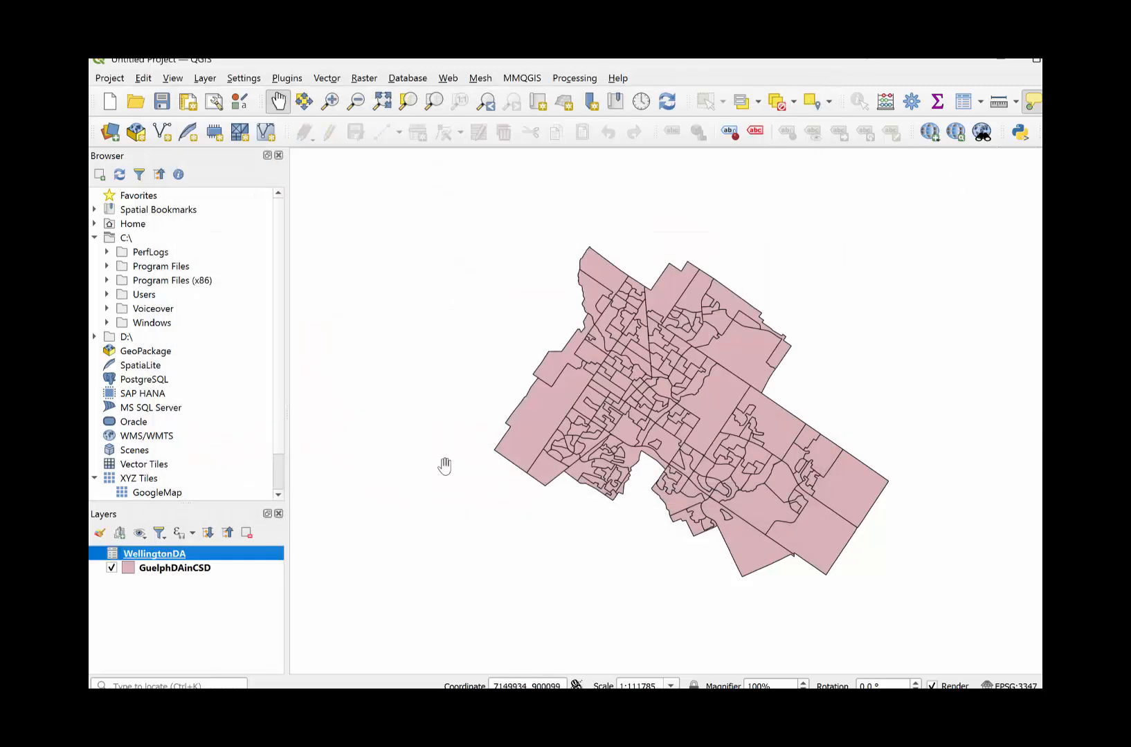
- Open the GuelphDAinCSD layer properties and start a vector join to WellingtonDA, matching DAUID to DAUID
left_click(163, 570)
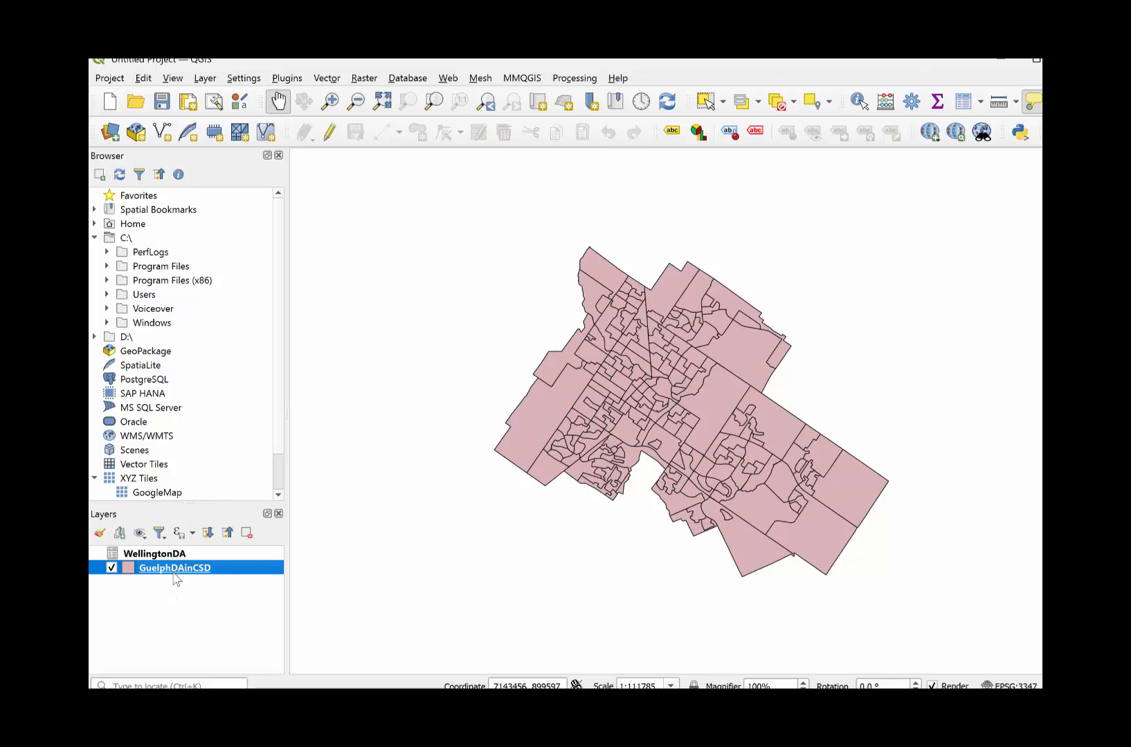
right_click(177, 578)
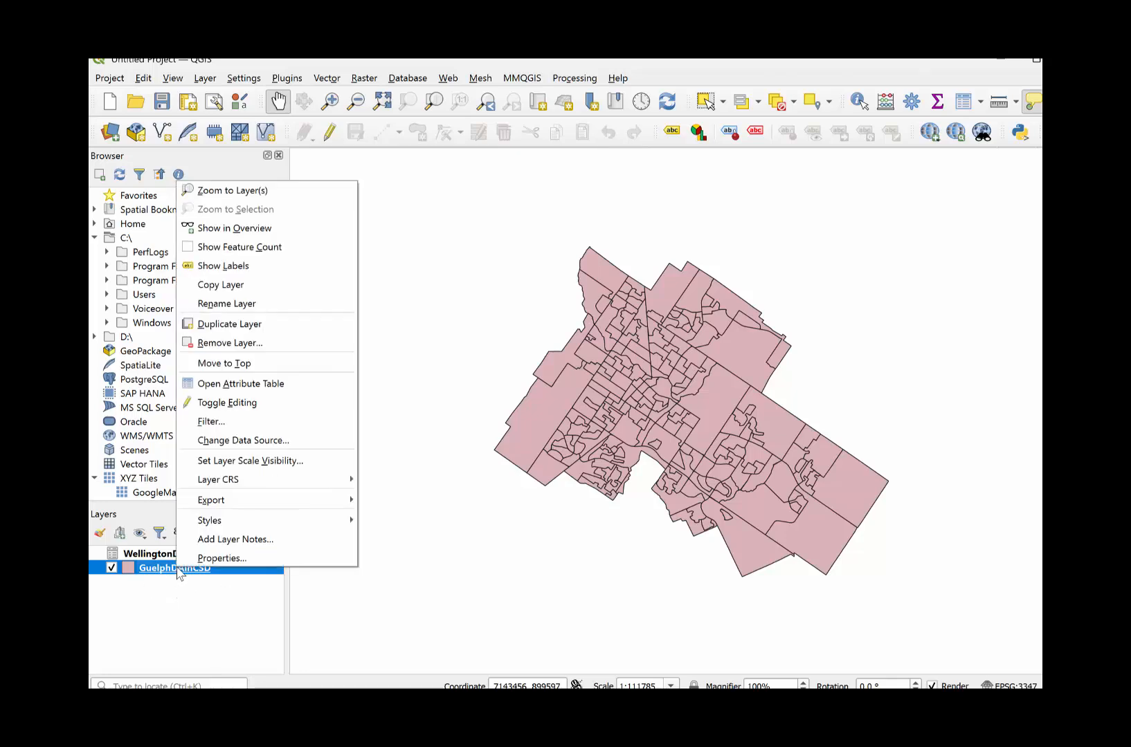
left_click(186, 561)
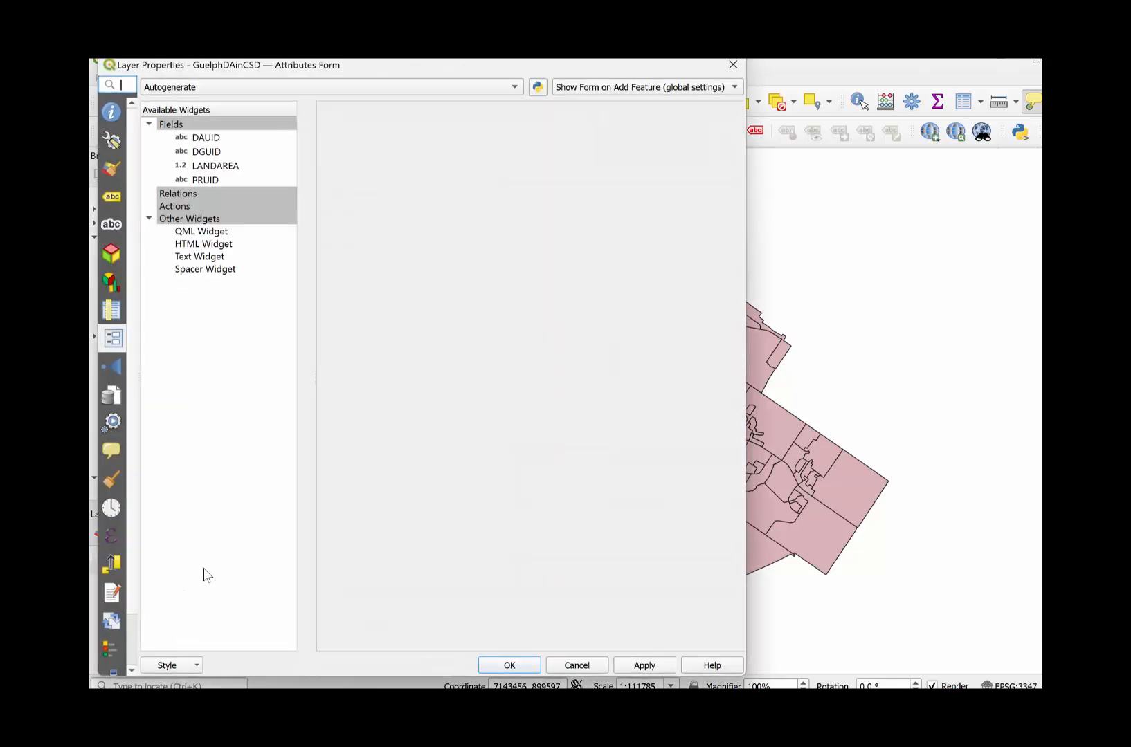
left_click(114, 117)
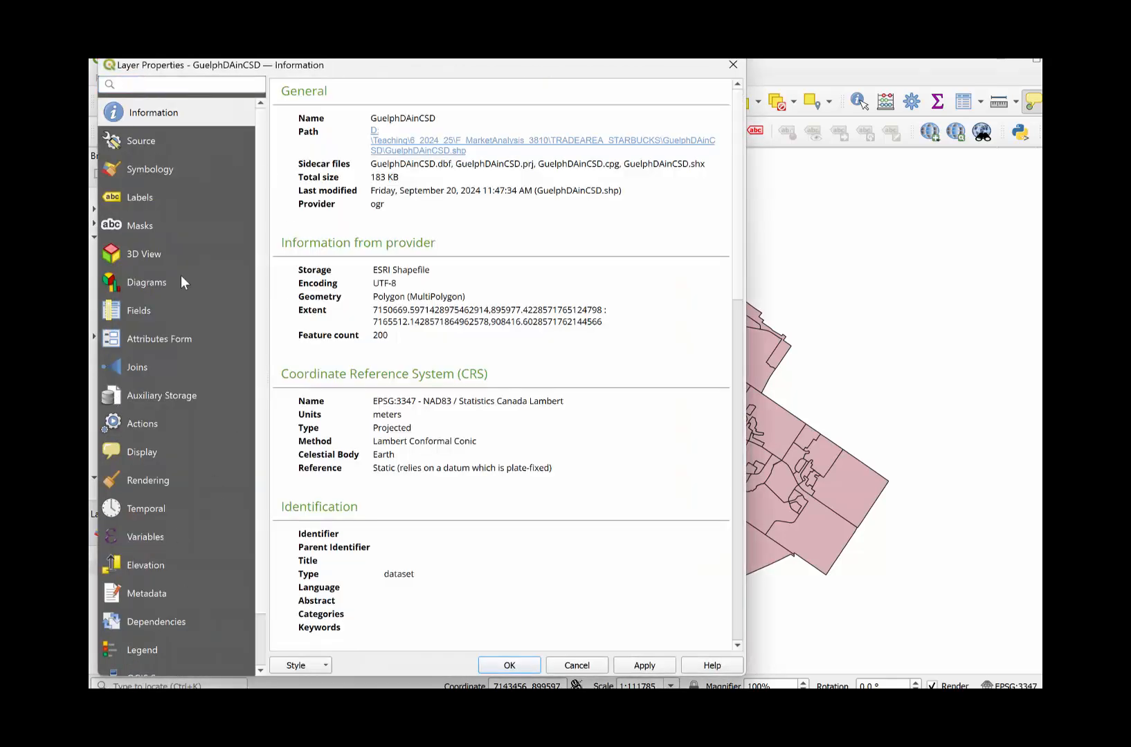
left_click(138, 372)
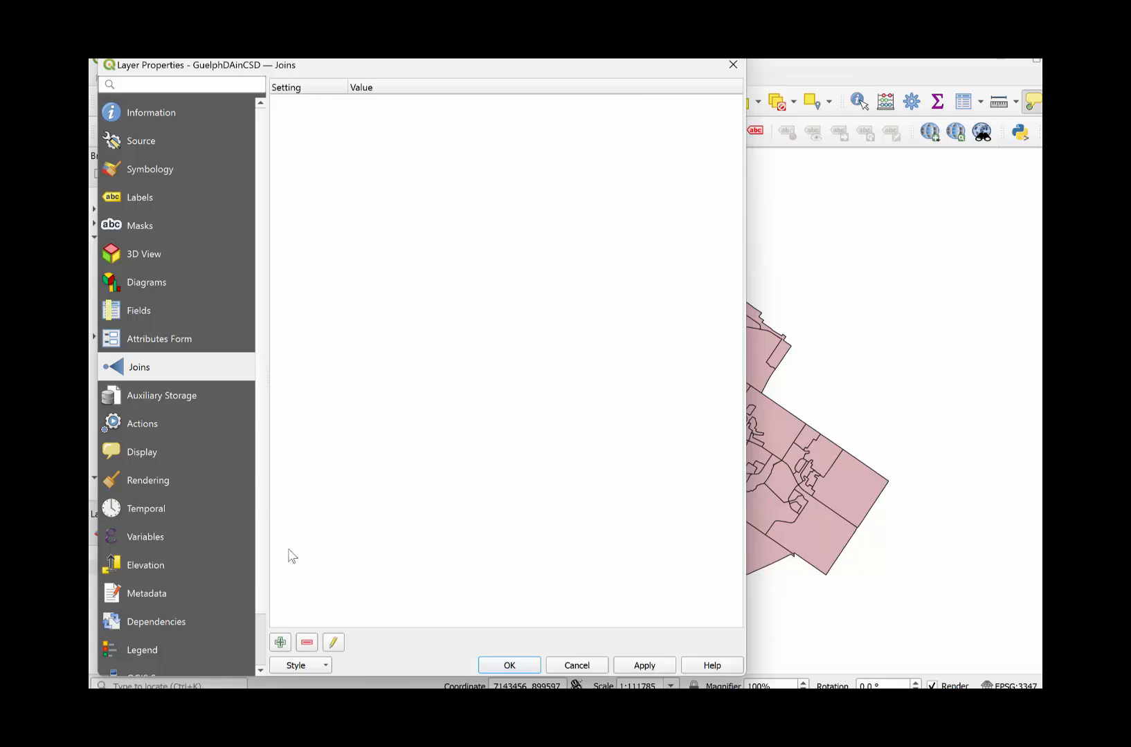
left_click(281, 643)
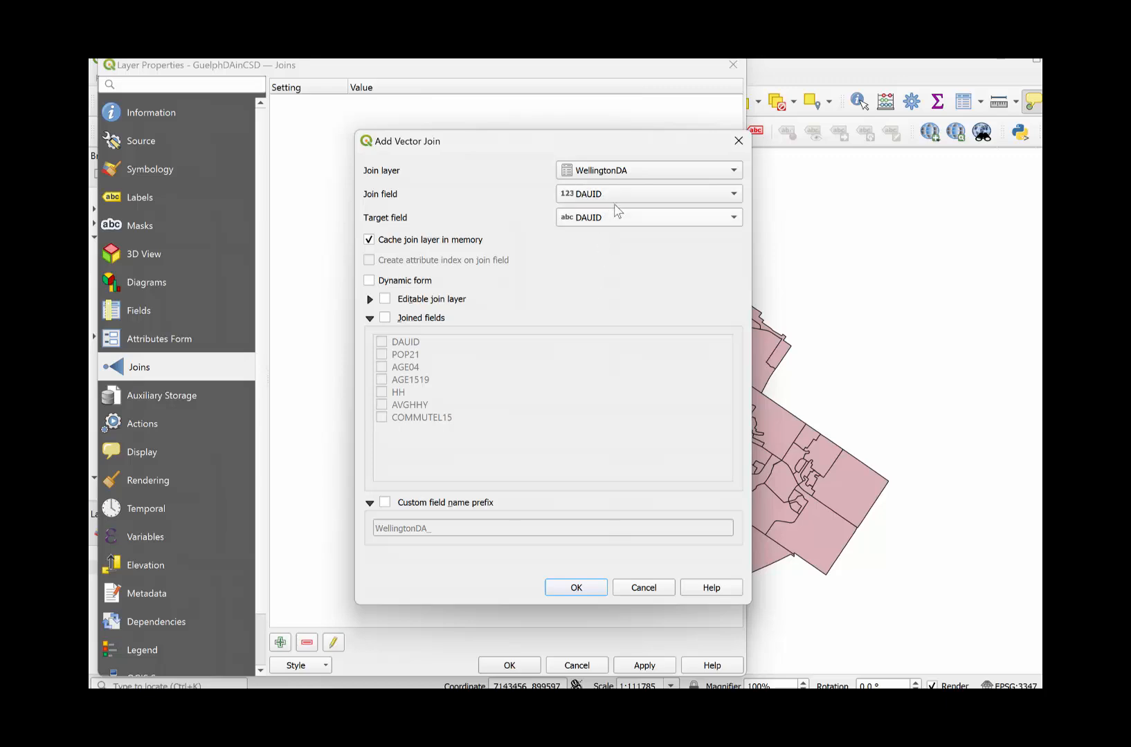
- Limit the joined fields to POP21, AGE04, AGE1519, HH, AVGHHY and COMMUTEL15
left_click(385, 318)
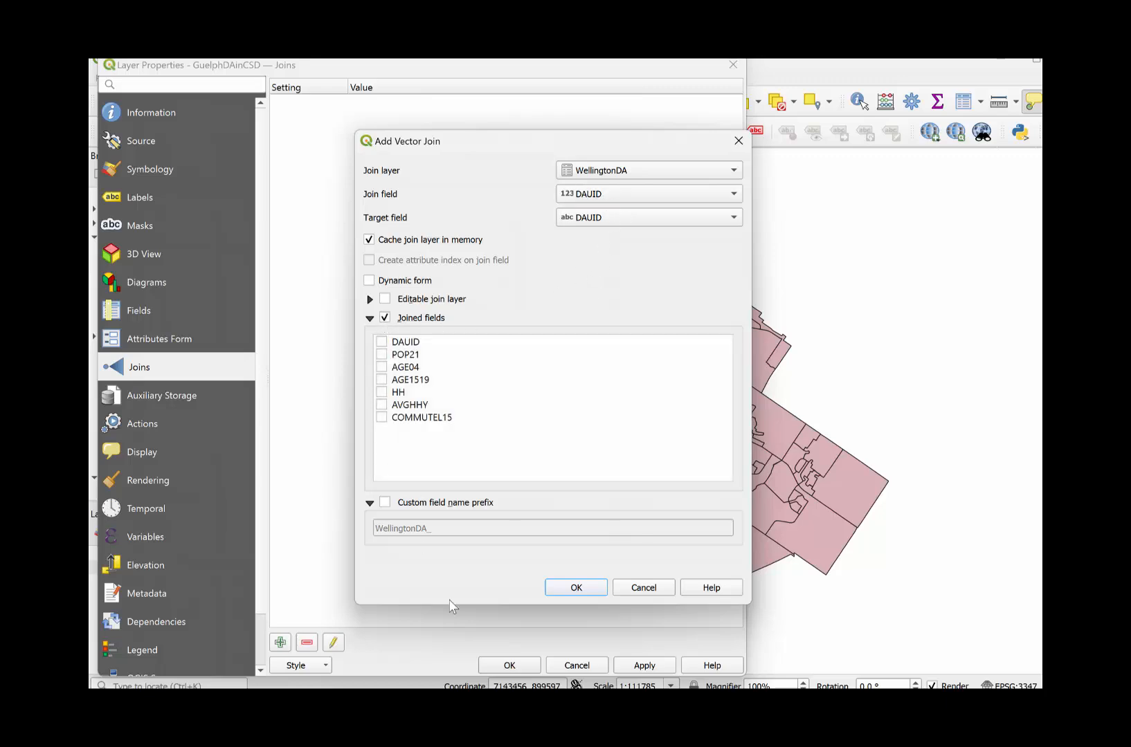
left_click(381, 355)
left_click(381, 368)
left_click(382, 386)
left_click(381, 392)
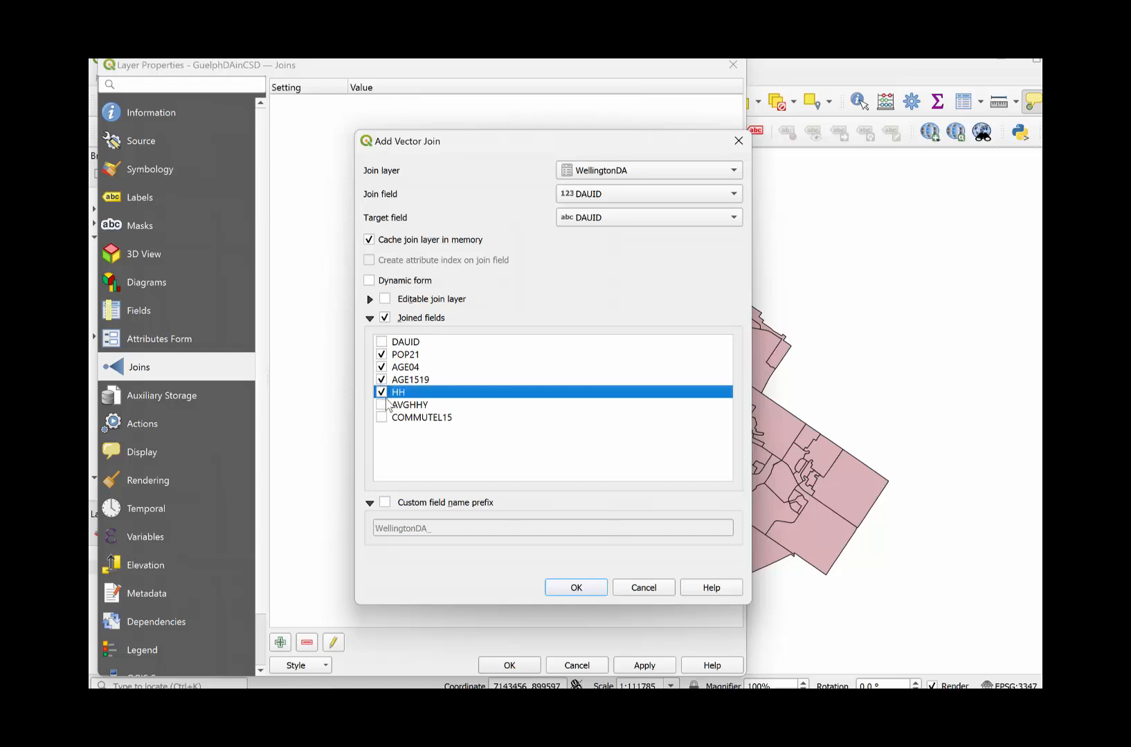
left_click(381, 405)
left_click(382, 417)
- Enable a custom field name prefix for the join, leave it empty, and accept the join and layer properties
left_click(385, 502)
left_click(441, 528)
key("ctrl+a")
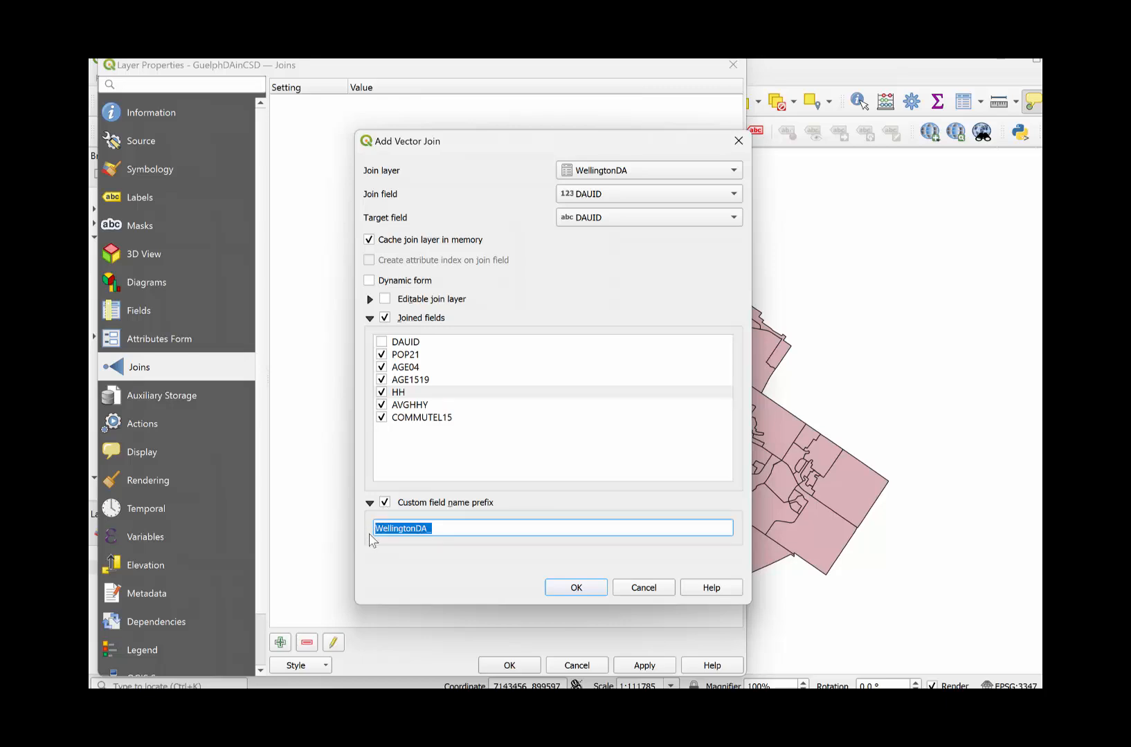
key("BackSpace")
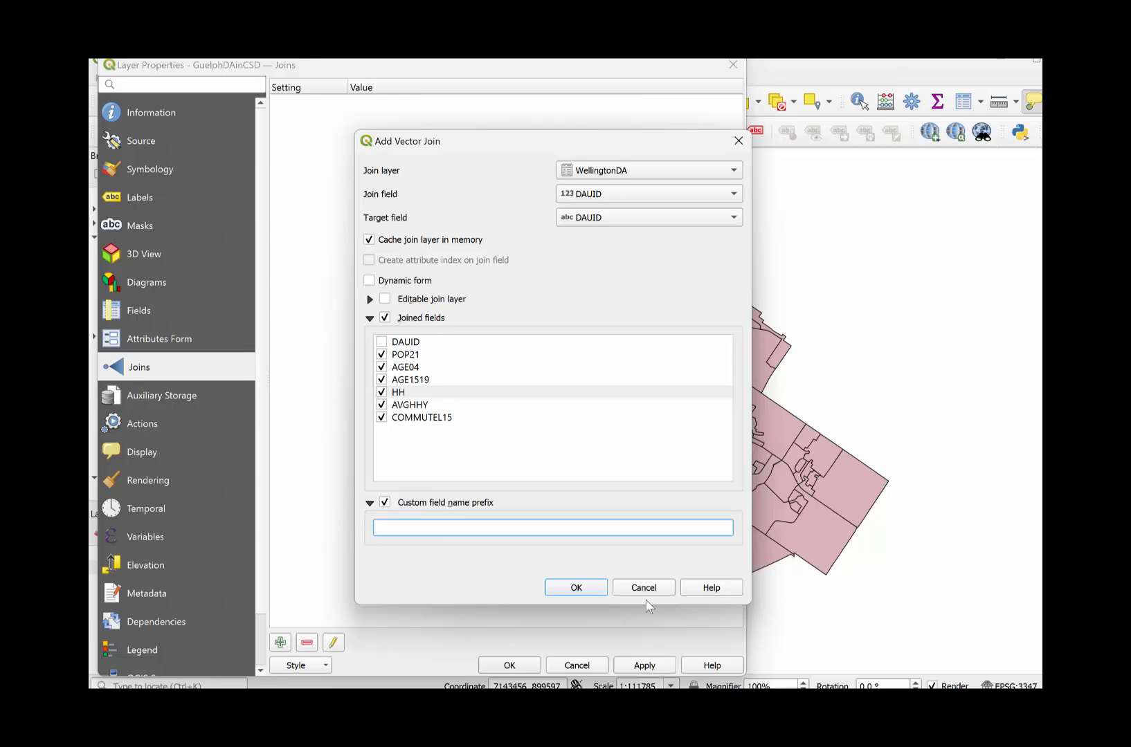
left_click(578, 588)
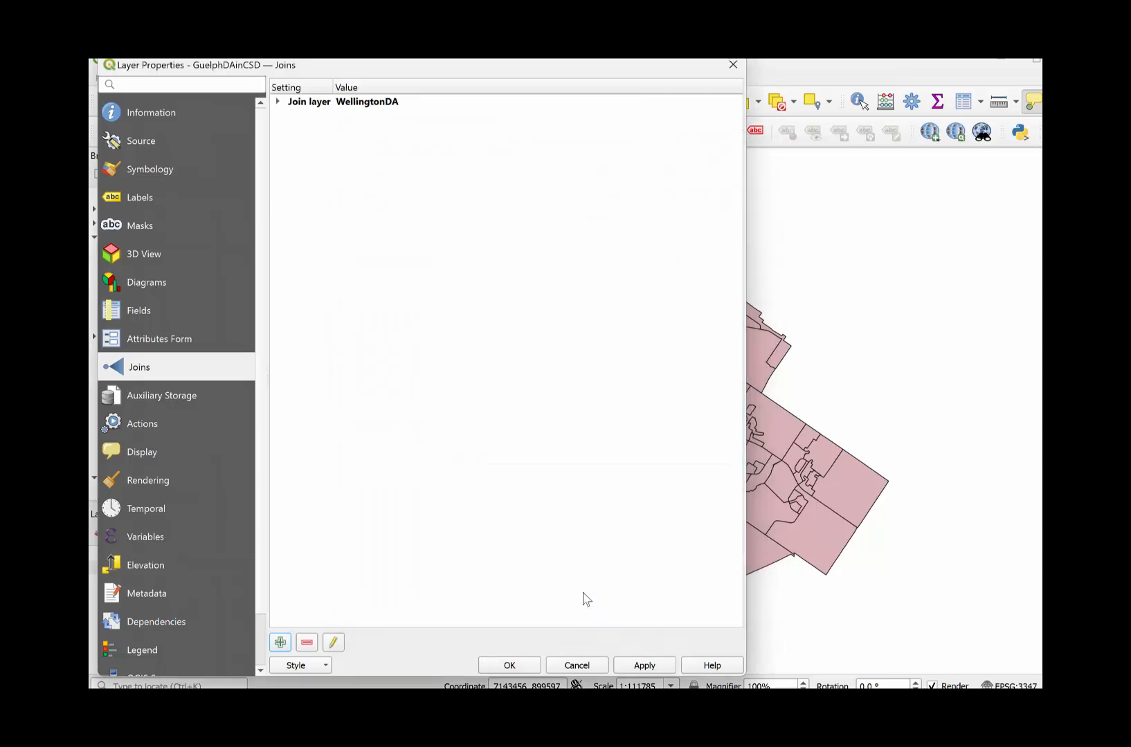
left_click(531, 668)
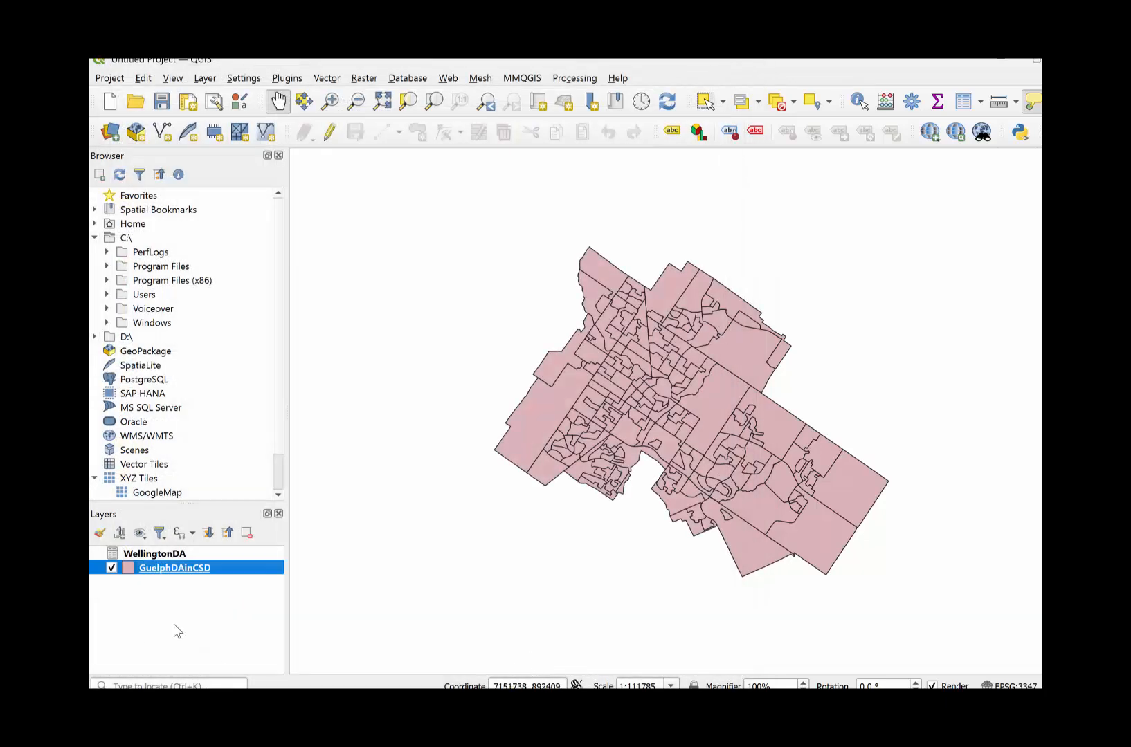
- Inspect the joined variable columns for all dissemination areas in the GuelphDAinCSD attribute table and close it
right_click(189, 578)
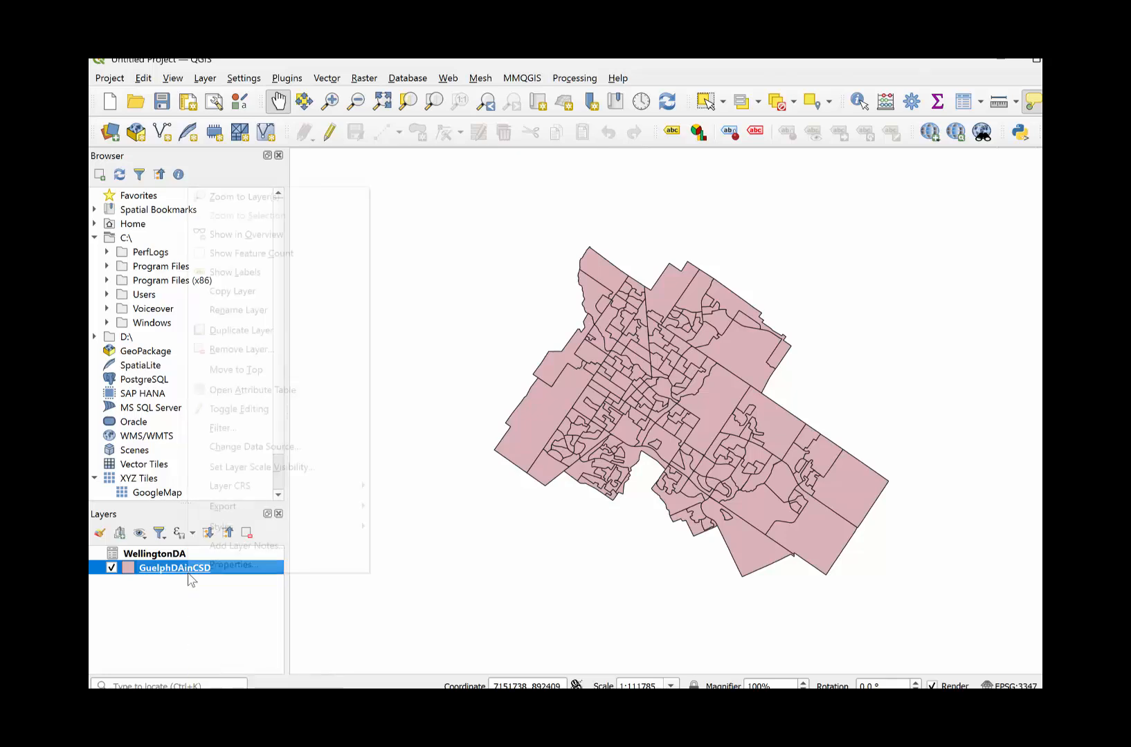
left_click(258, 391)
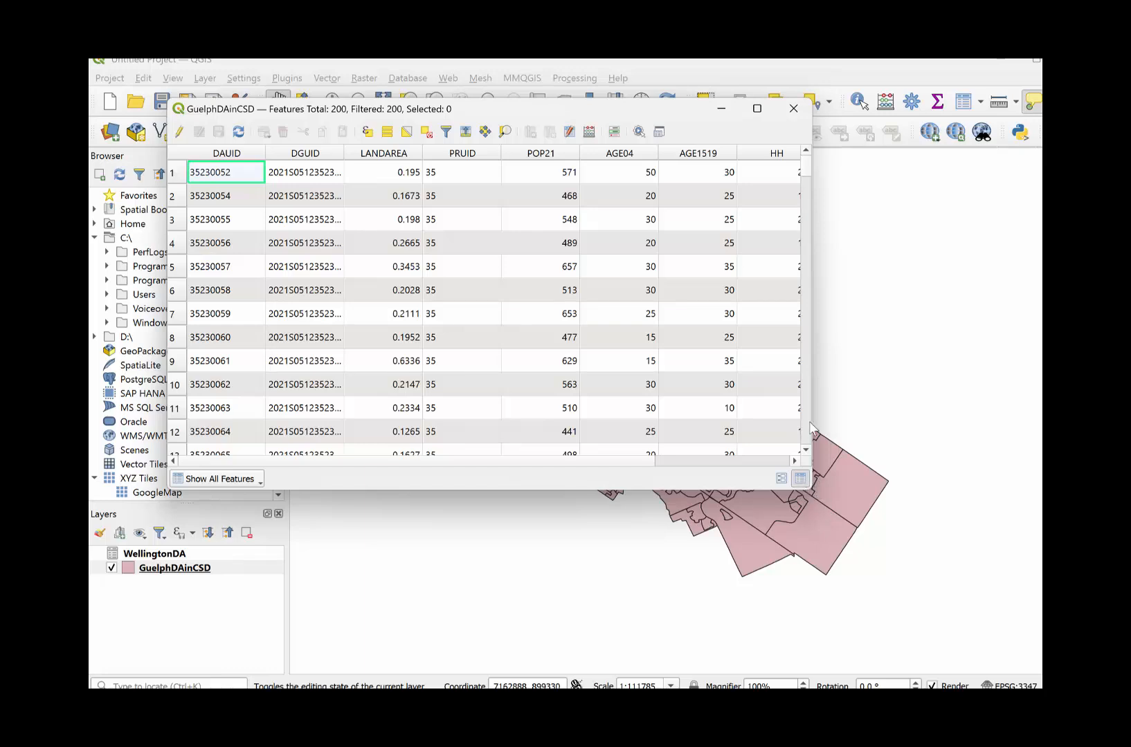
left_click_drag(811, 488, 1042, 677)
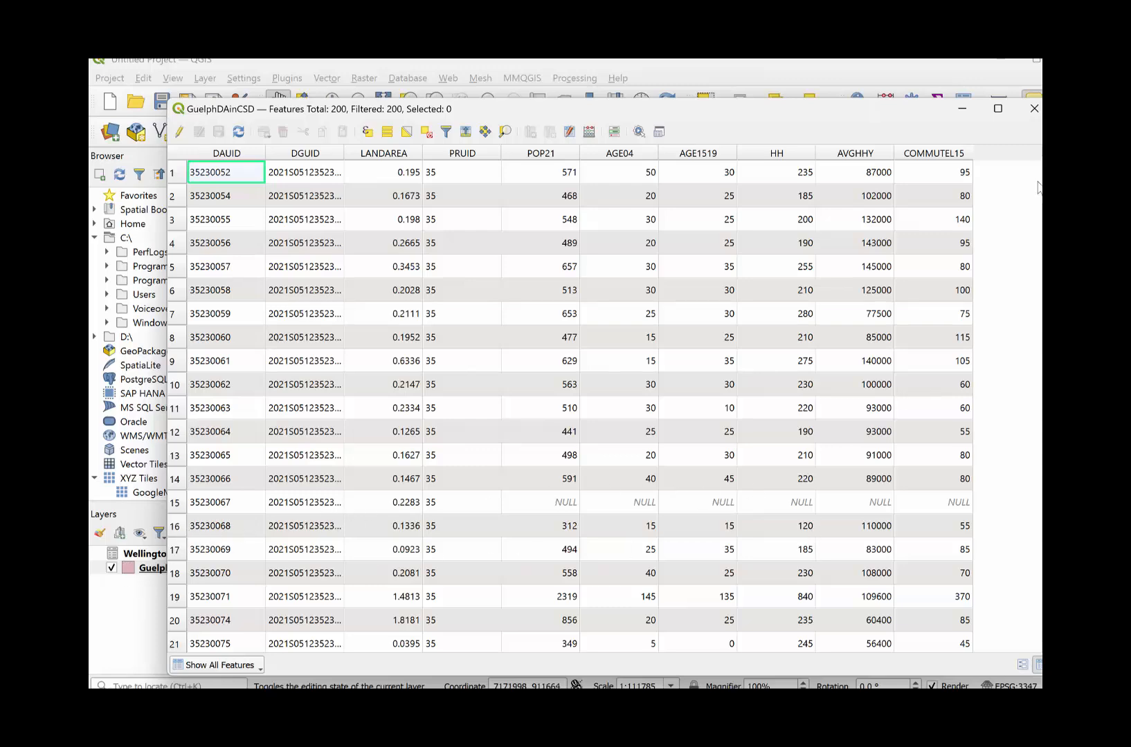
scroll(1032, 570, "down", 20)
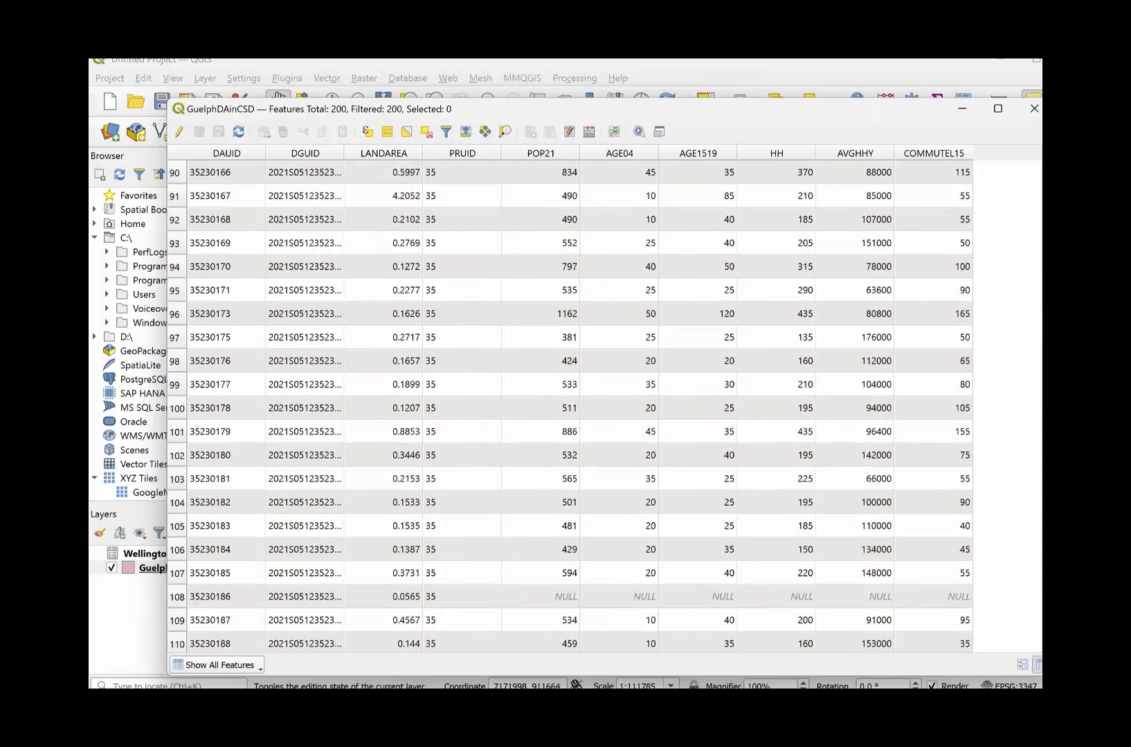
scroll(1032, 569, "down", 8)
scroll(945, 256, "up", 20)
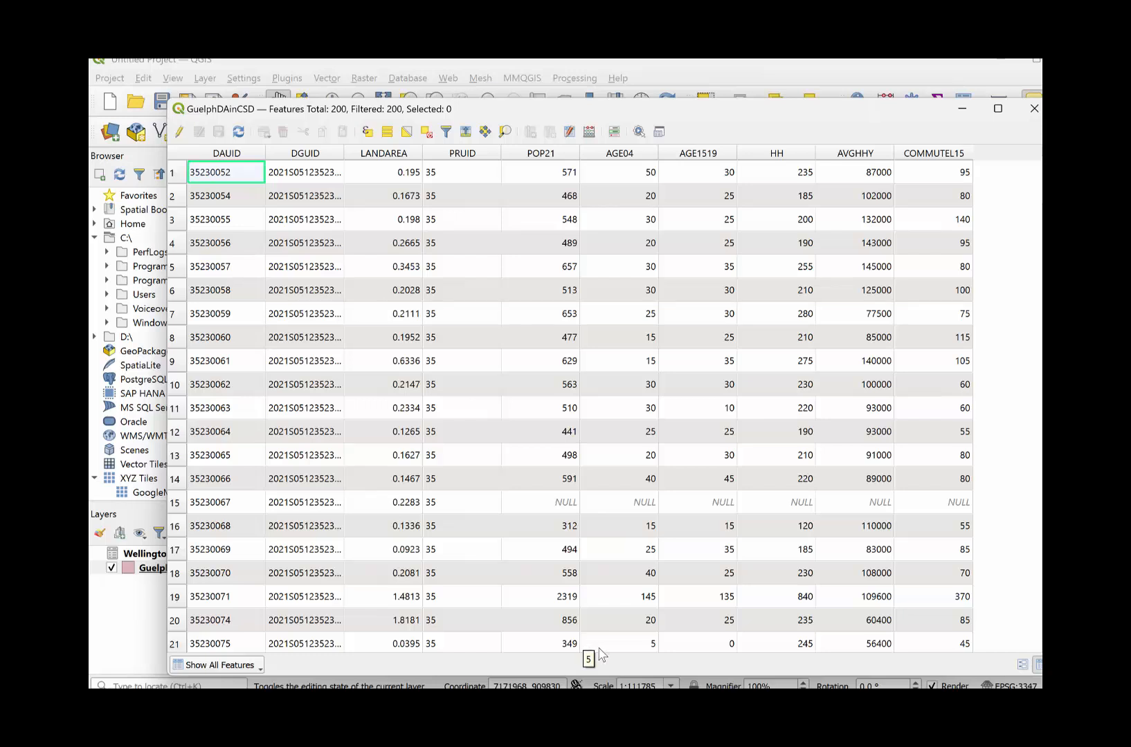
left_click(1034, 109)
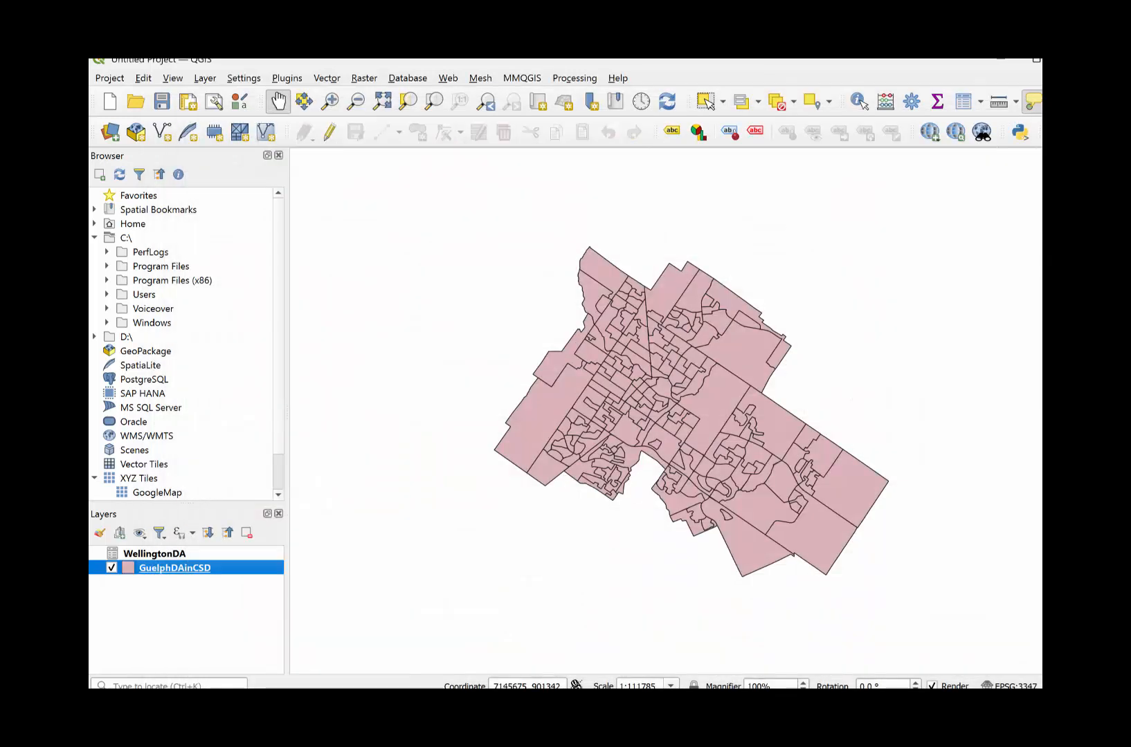
- Start exporting the GuelphDAinCSD layer as an ESRI Shapefile into the GuelphDAwithVariables folder inside TRADEAREA_STARBUCKS
right_click(150, 572)
mouse_move(202, 509)
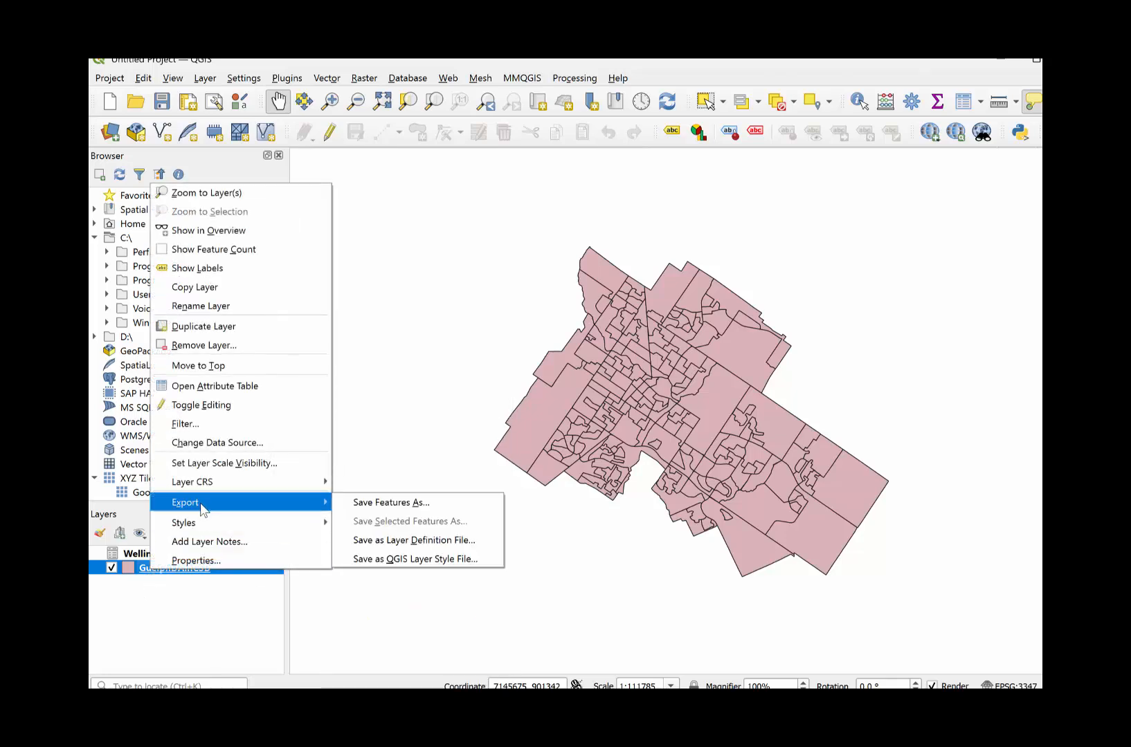
left_click(394, 509)
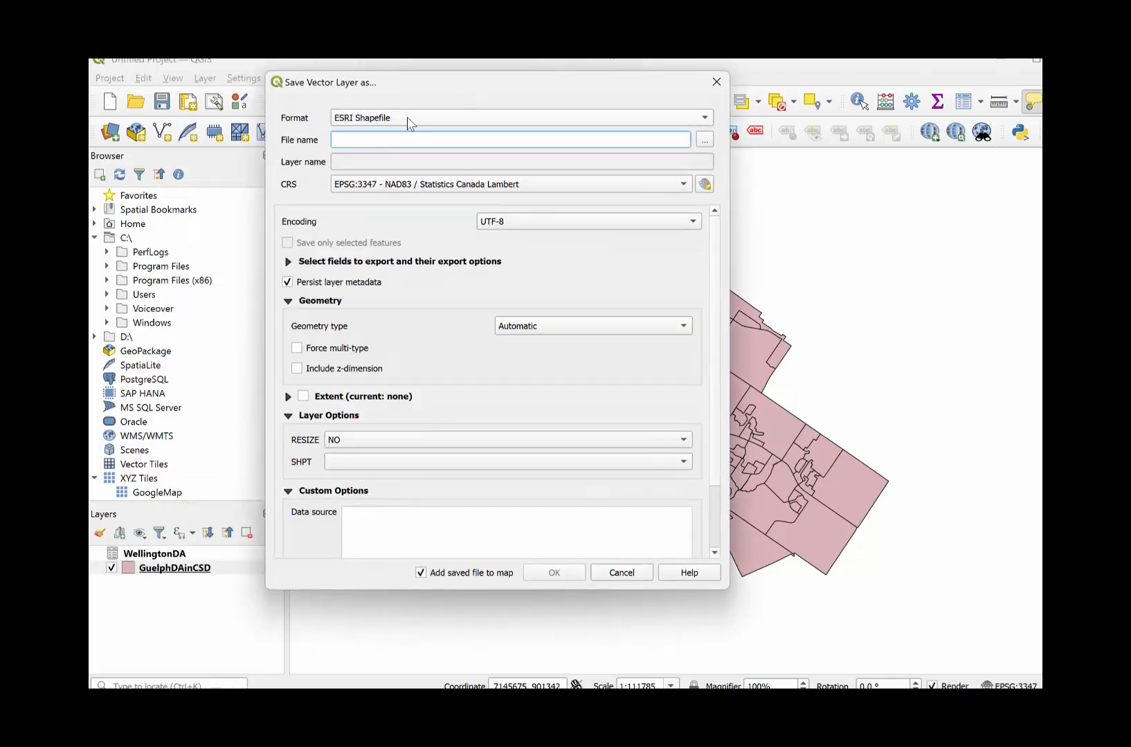
left_click(699, 140)
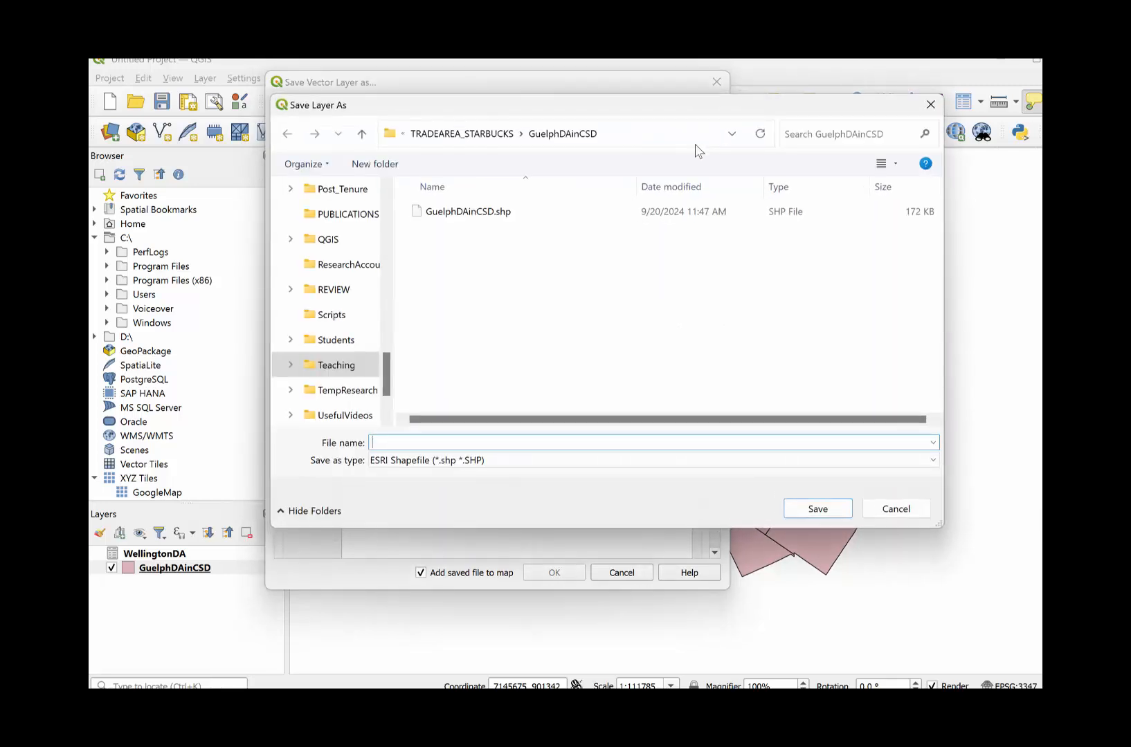
left_click(484, 133)
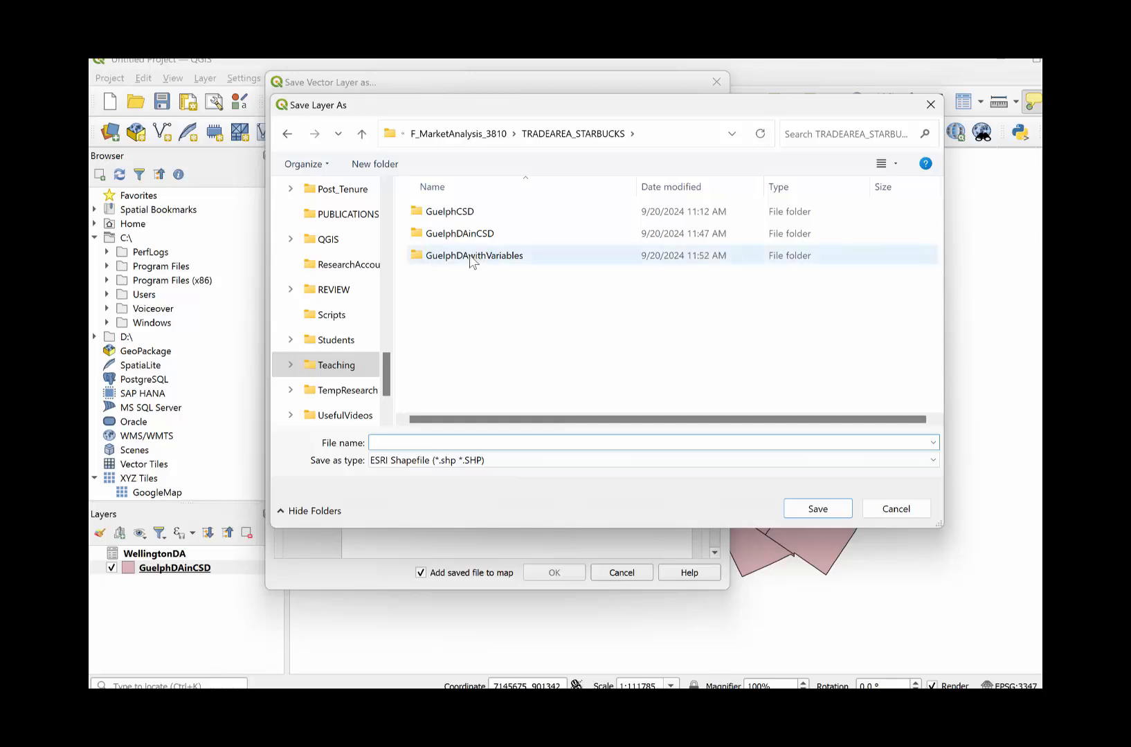
left_click(519, 259)
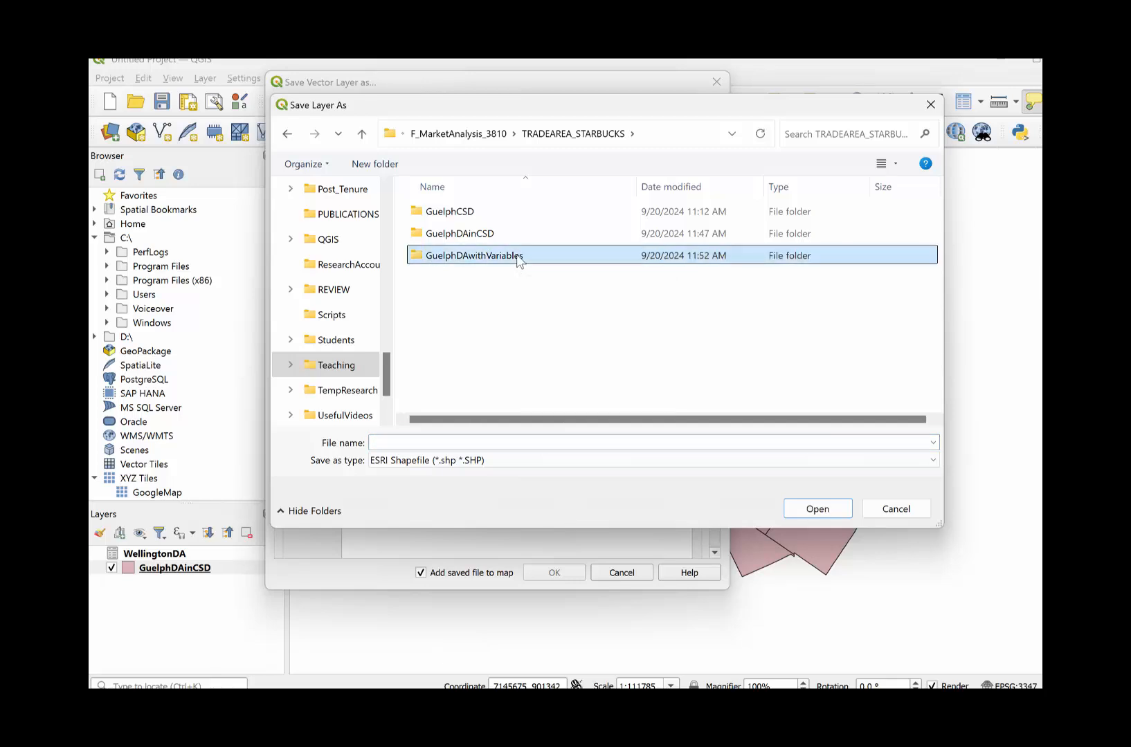
double_click(518, 259)
- Name the shapefile GuelphDAwithVariables and export it in EPSG:3347, adding the saved file to the map
left_click(449, 443)
type("Gue")
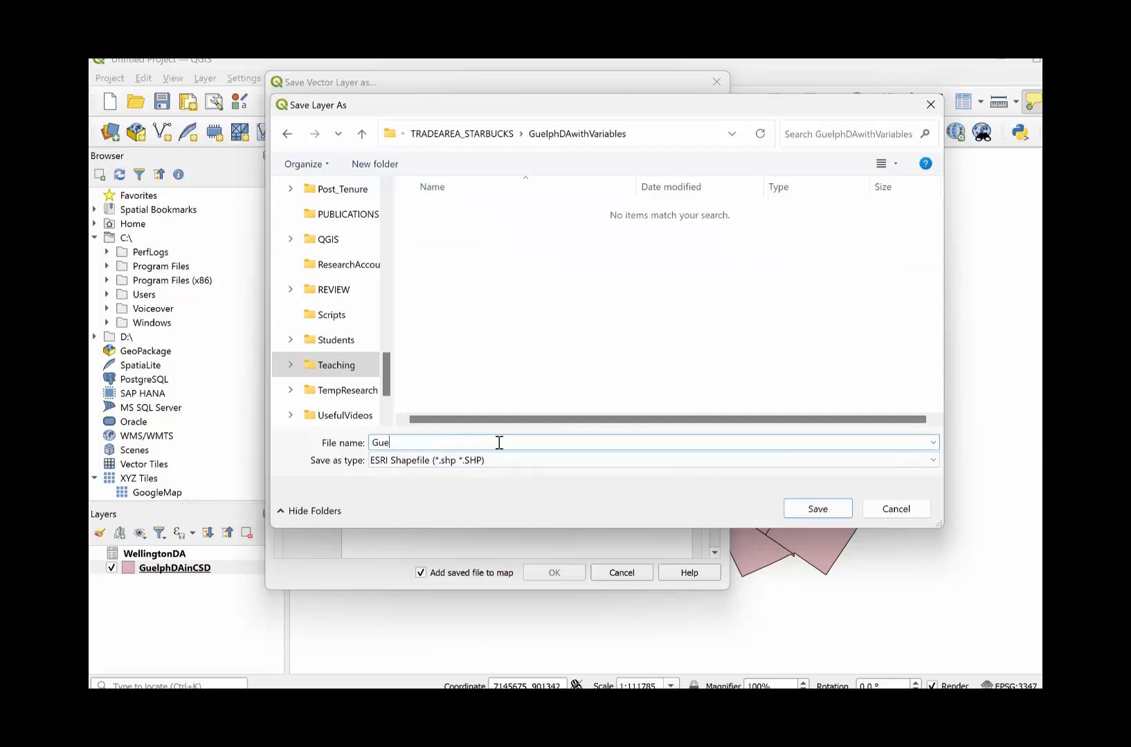
type("lphDAwithVariables")
left_click(797, 510)
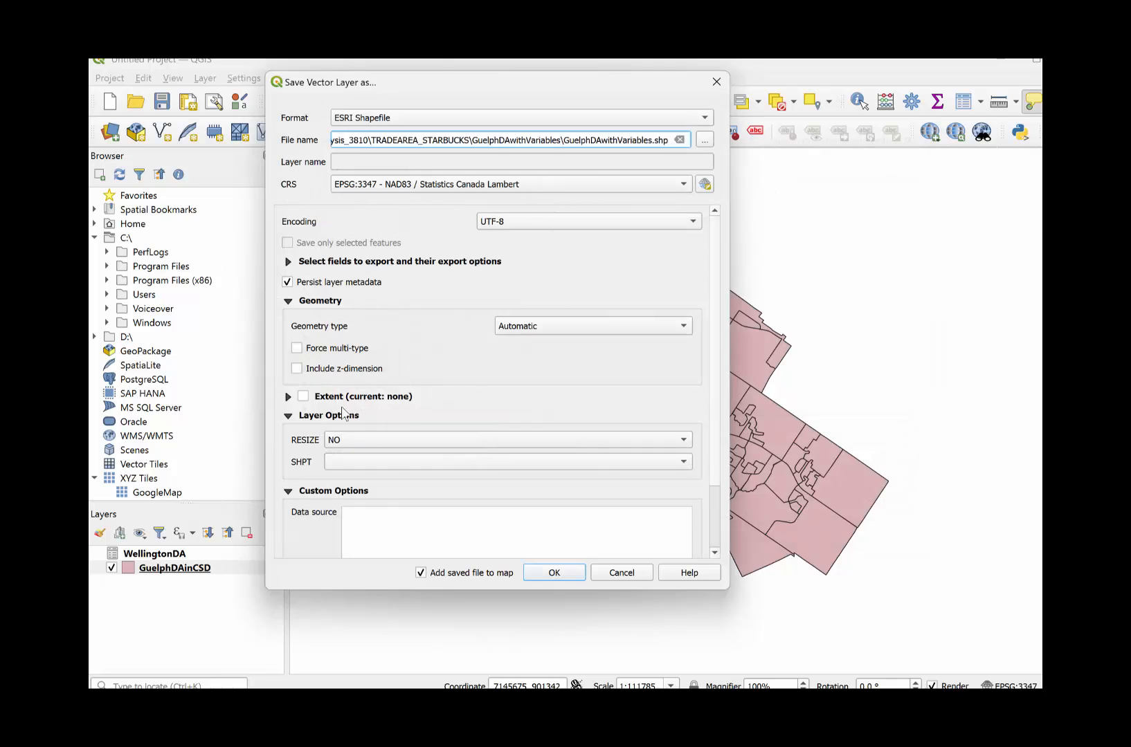
scroll(346, 415, "down", 2)
left_click(556, 572)
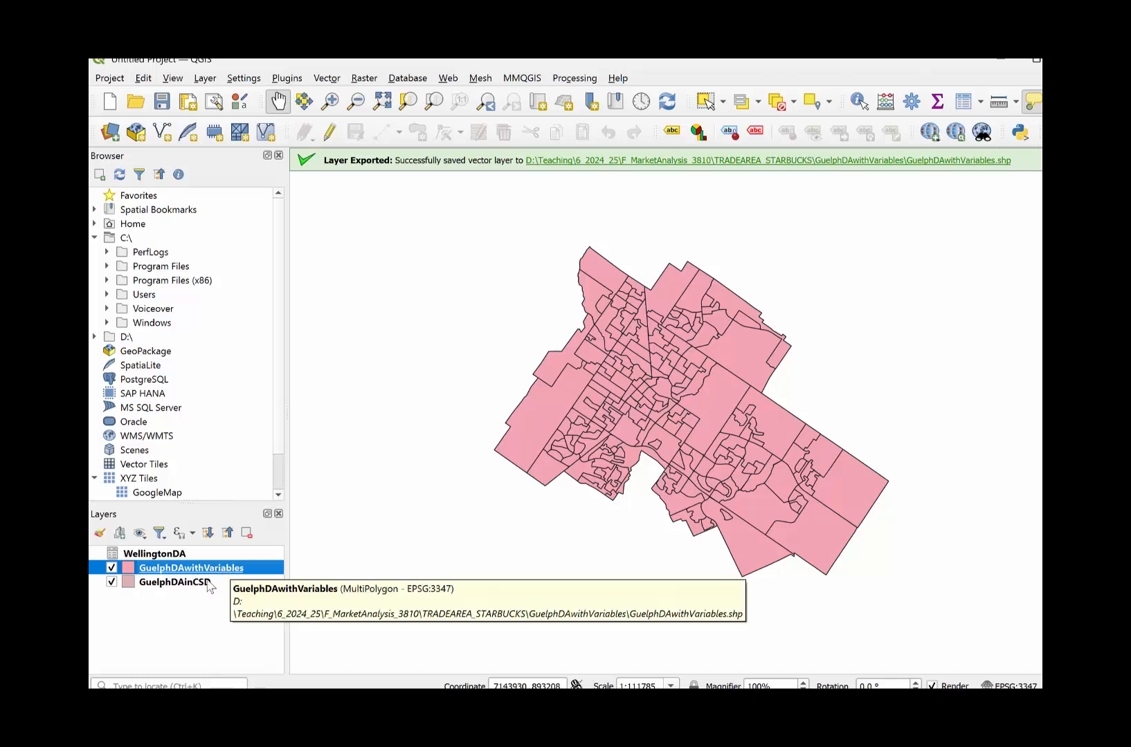
- Remove the WellingtonDA, GuelphDAwithVariables and GuelphDAinCSD layers from the project
right_click(150, 558)
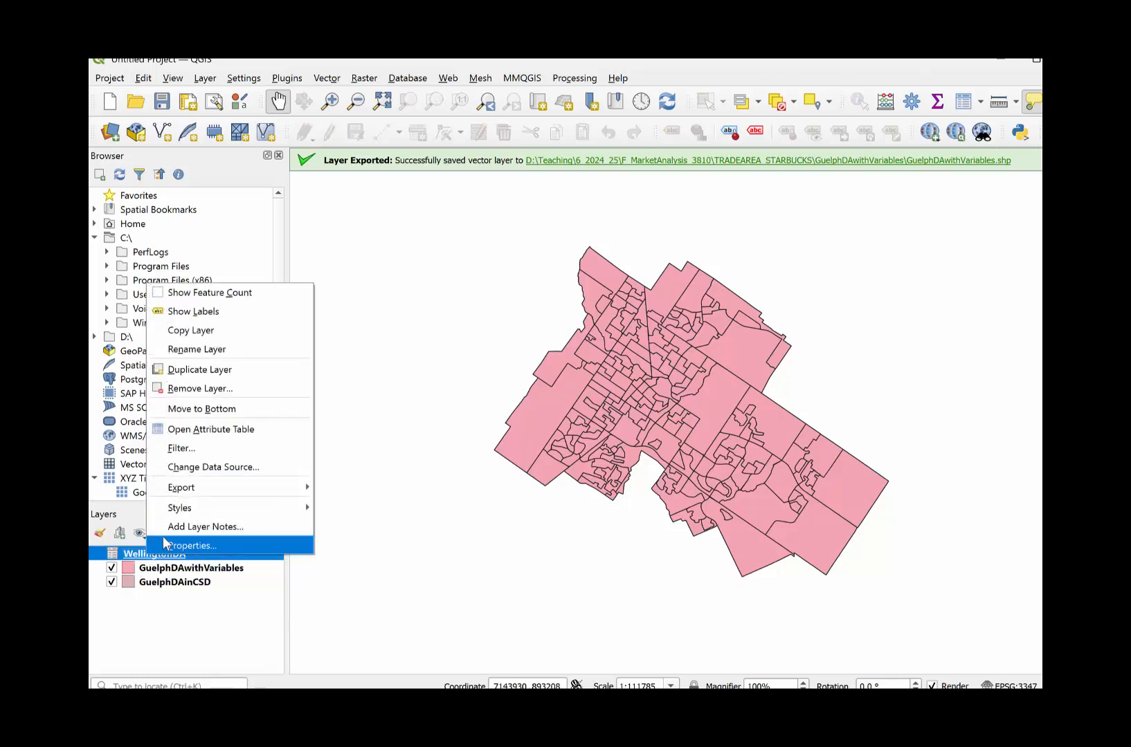
left_click(207, 400)
left_click(564, 407)
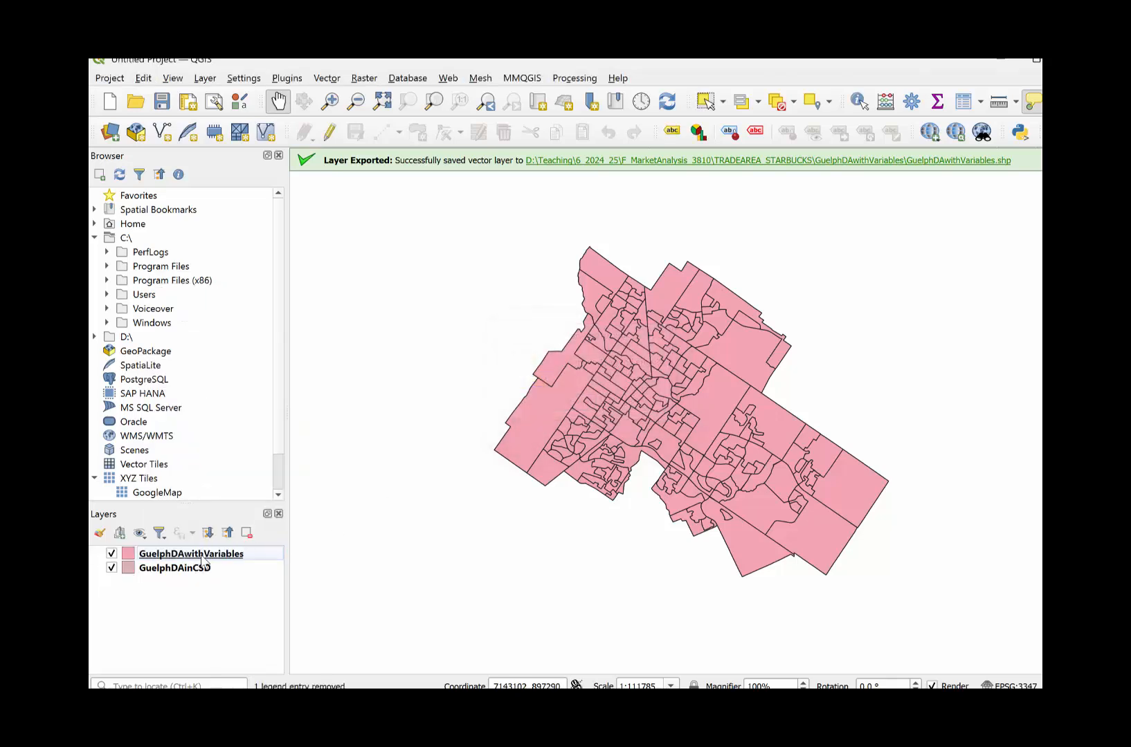
right_click(201, 557)
left_click(247, 327)
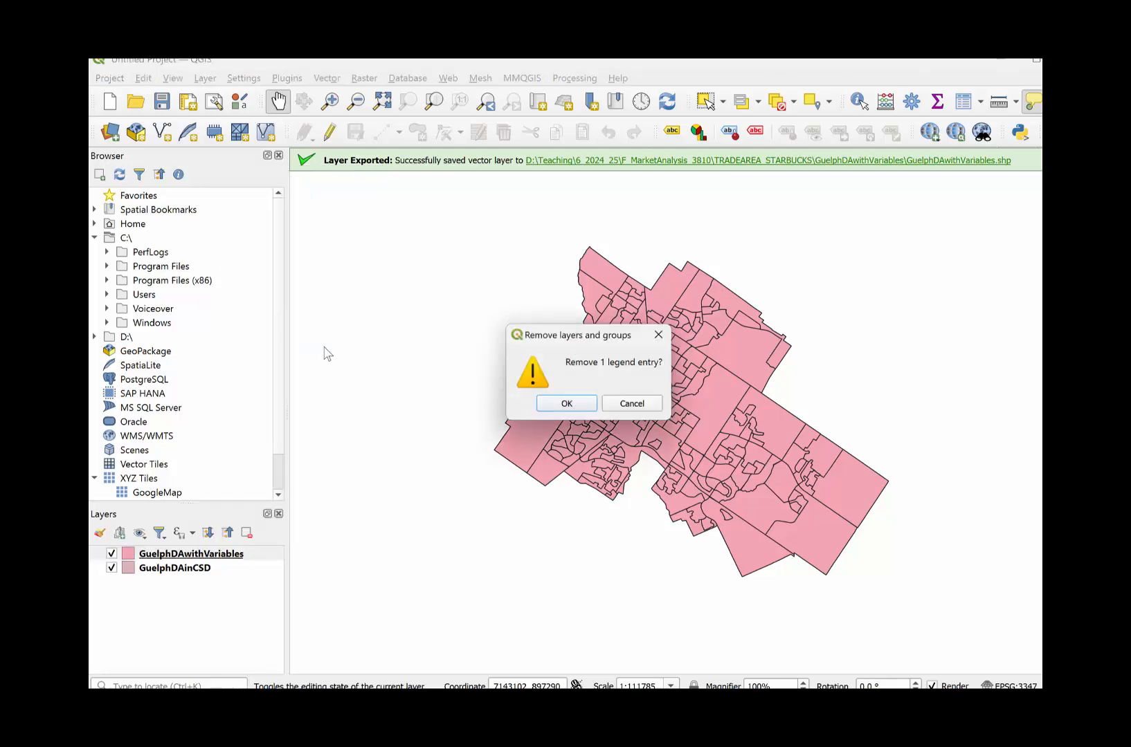
left_click(546, 403)
right_click(185, 557)
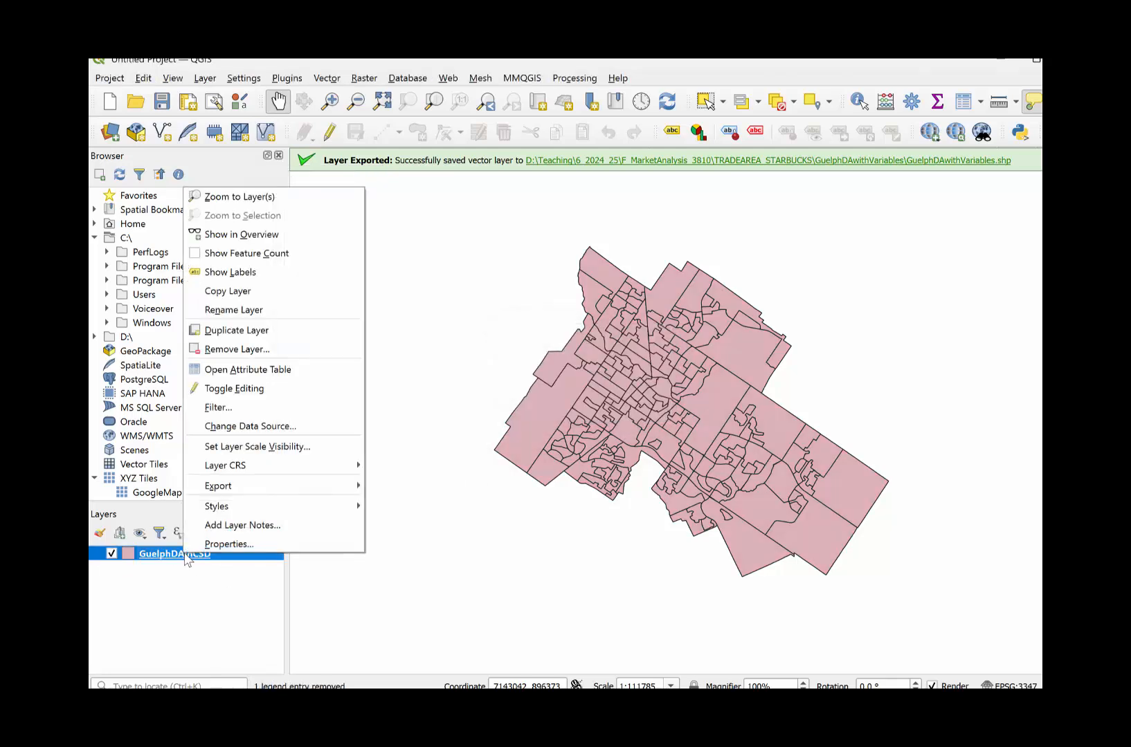
left_click(238, 349)
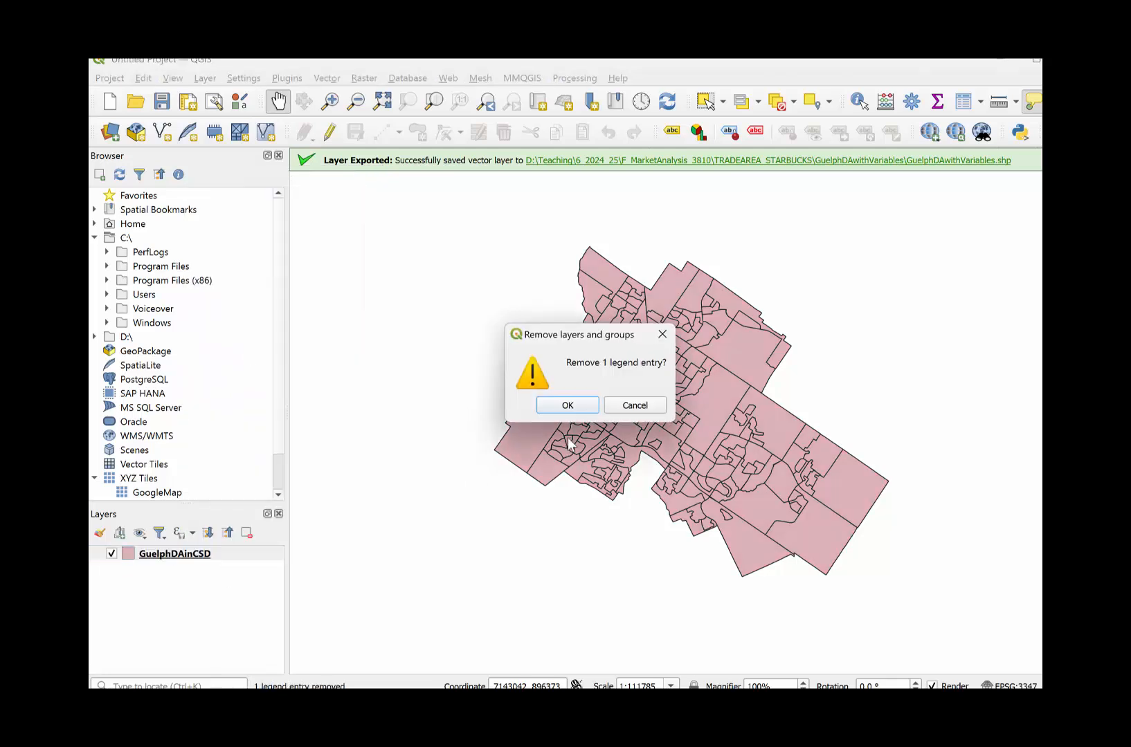
left_click(569, 404)
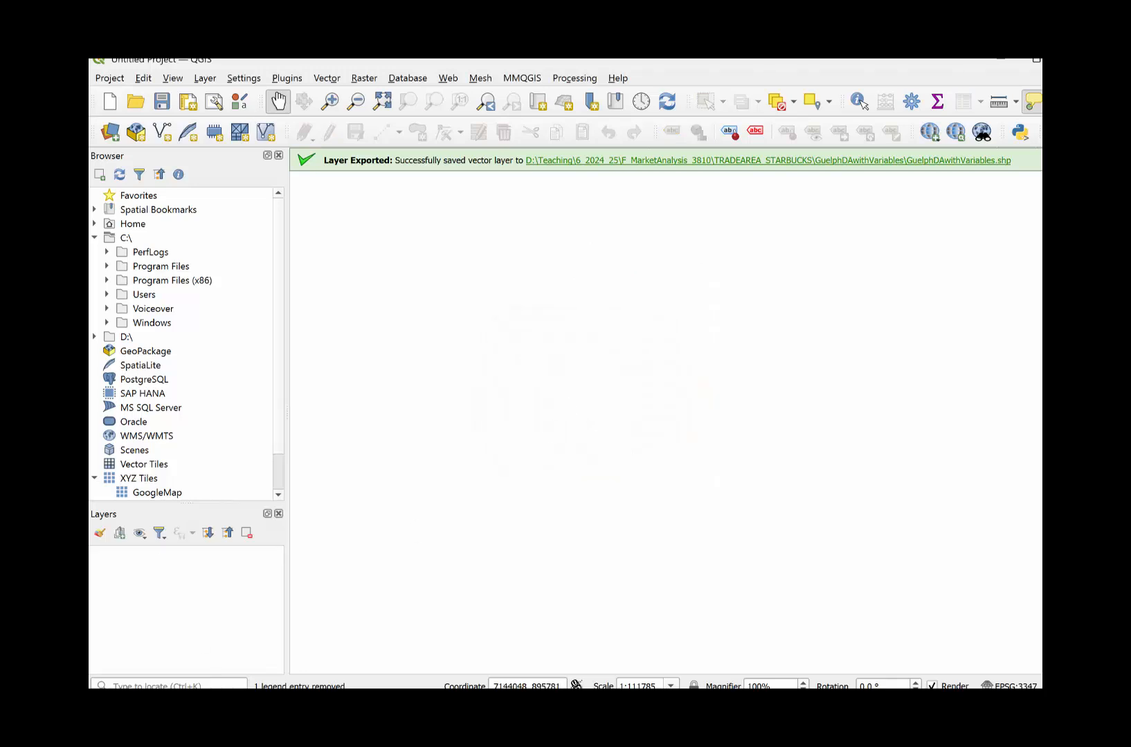
- Load GuelphDAwithVariables.shp from the TRADEAREA_STARBUCKS folder's GuelphDAwithVariables subfolder in File Explorer into the QGIS map
mouse_move(589, 712)
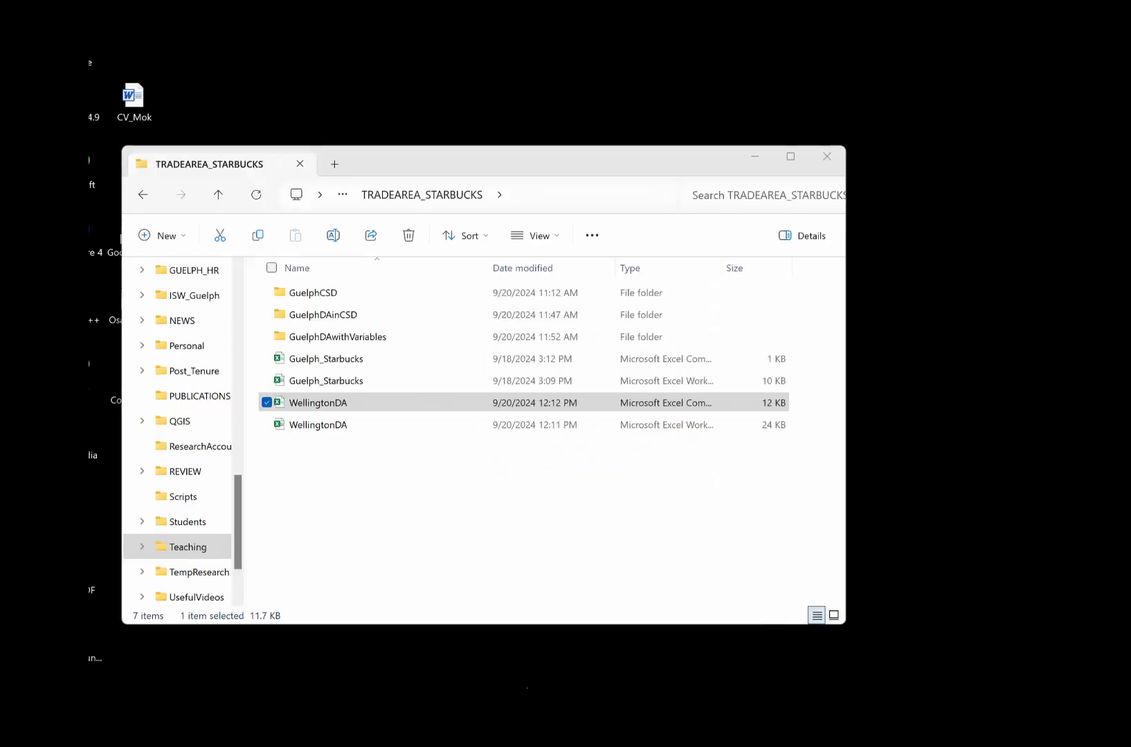
left_click(508, 643)
double_click(351, 334)
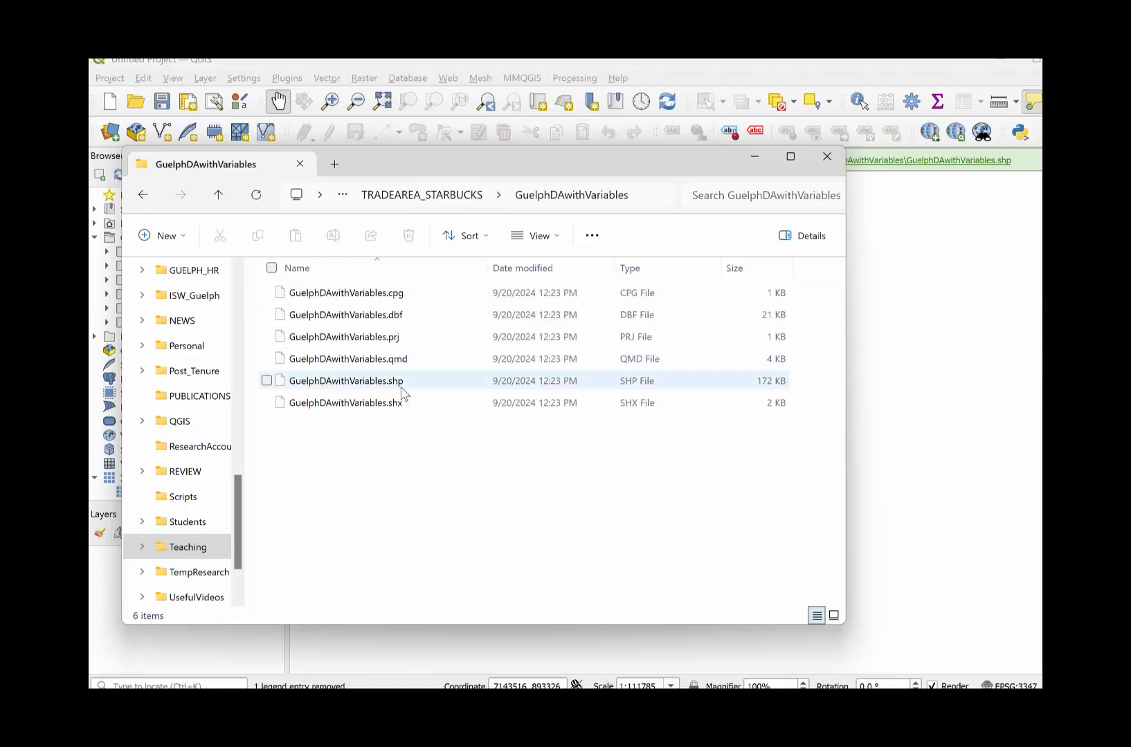
left_click_drag(400, 382, 899, 349)
left_click(755, 157)
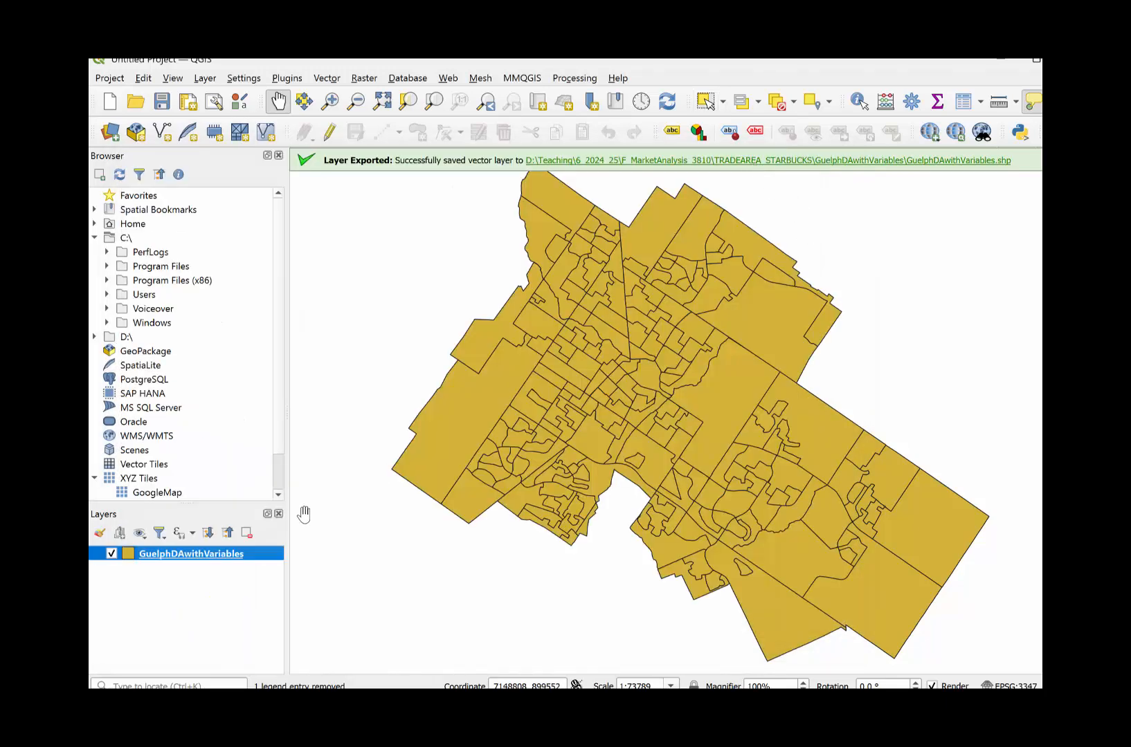
- Review the attribute table of the GuelphDAwithVariables layer for the joined census variables and close it
right_click(181, 560)
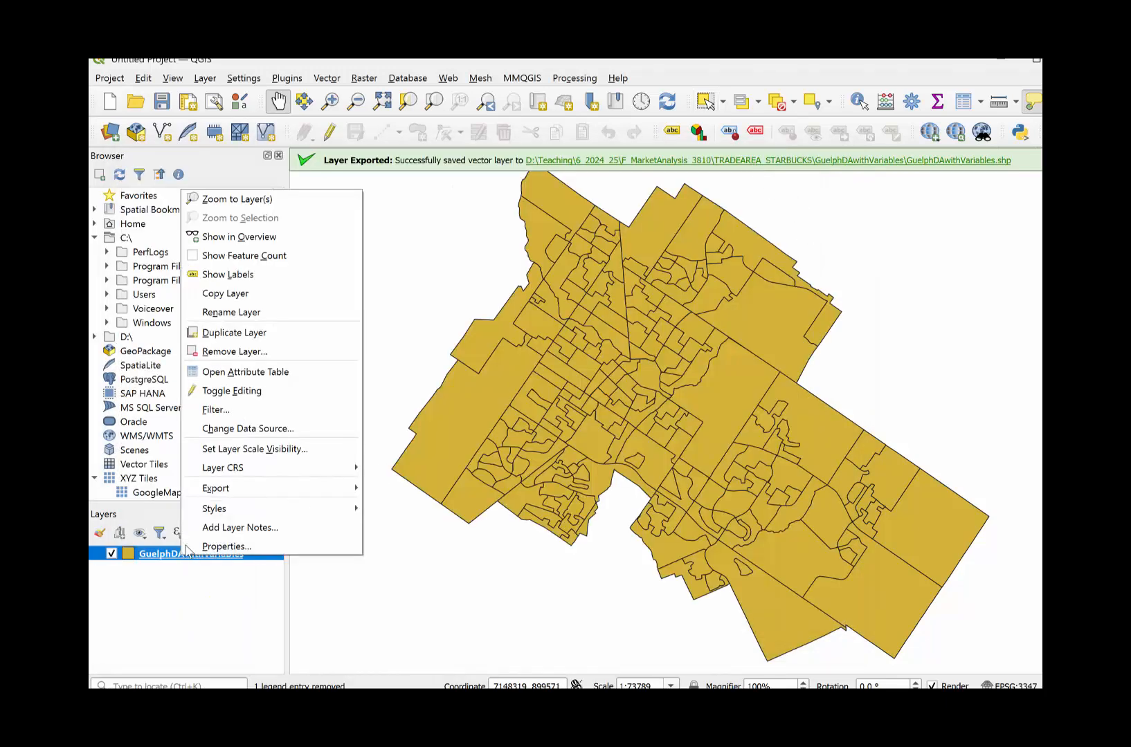
left_click(235, 375)
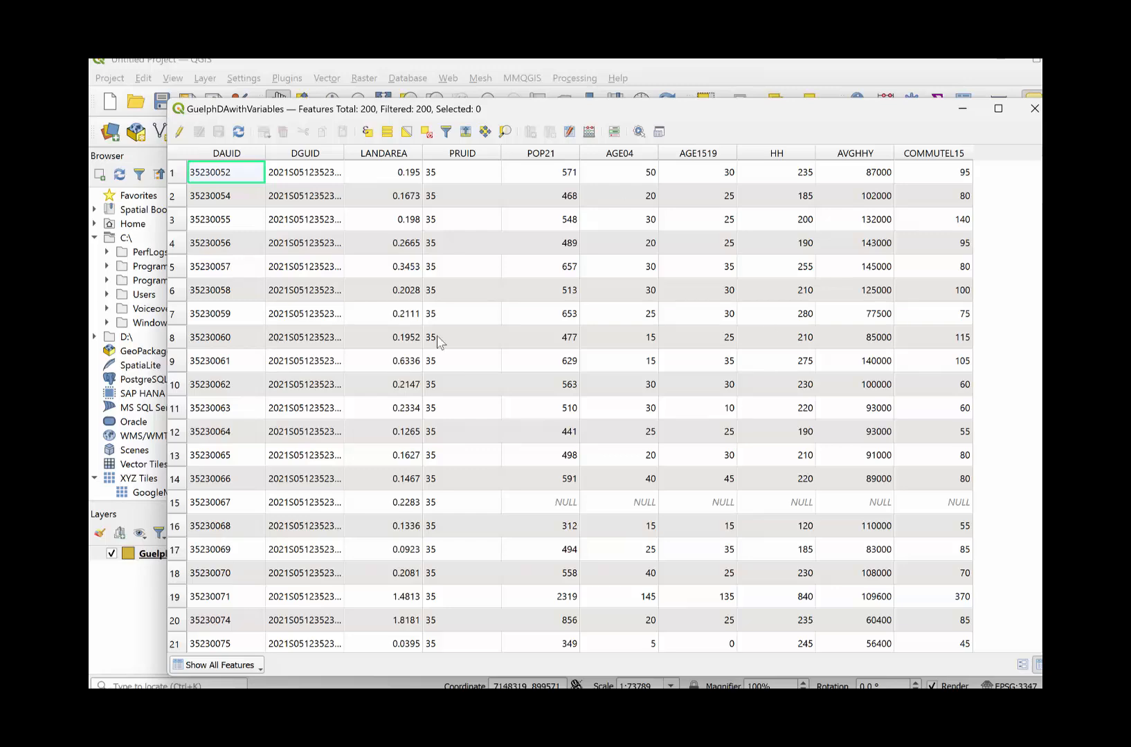
left_click(1034, 109)
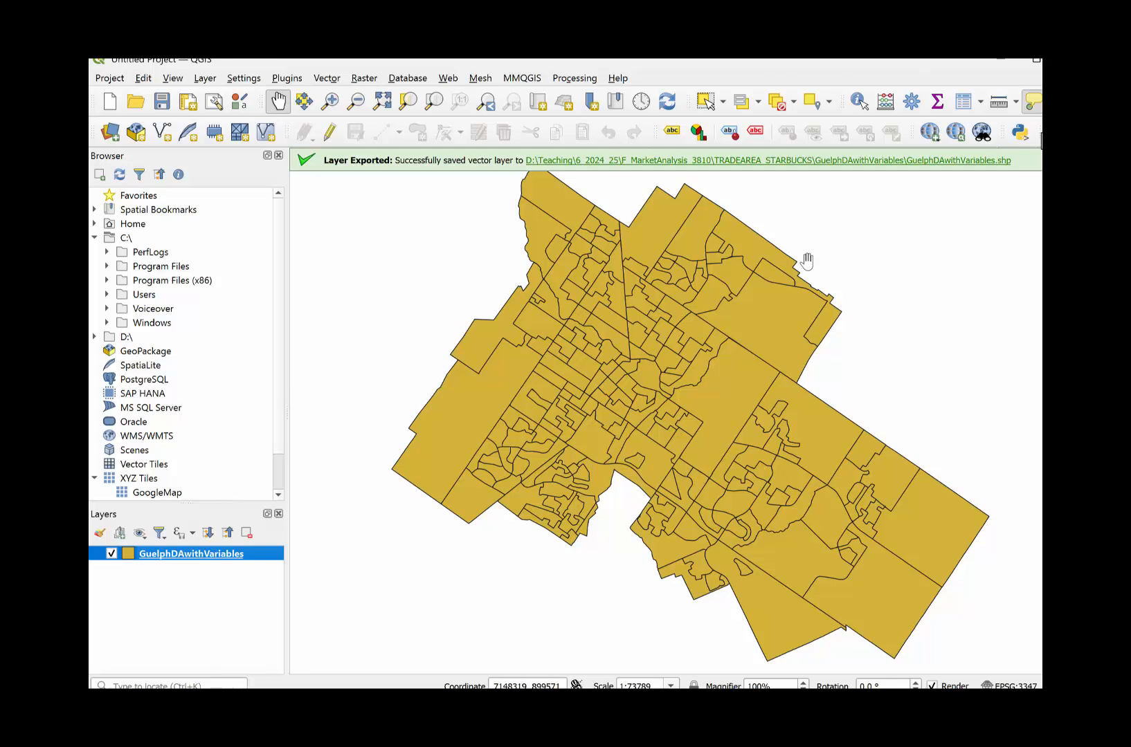
- Start exporting the features of the GuelphDAwithVariables layer with Comma Separated Value [CSV] as the format
right_click(181, 554)
mouse_move(256, 490)
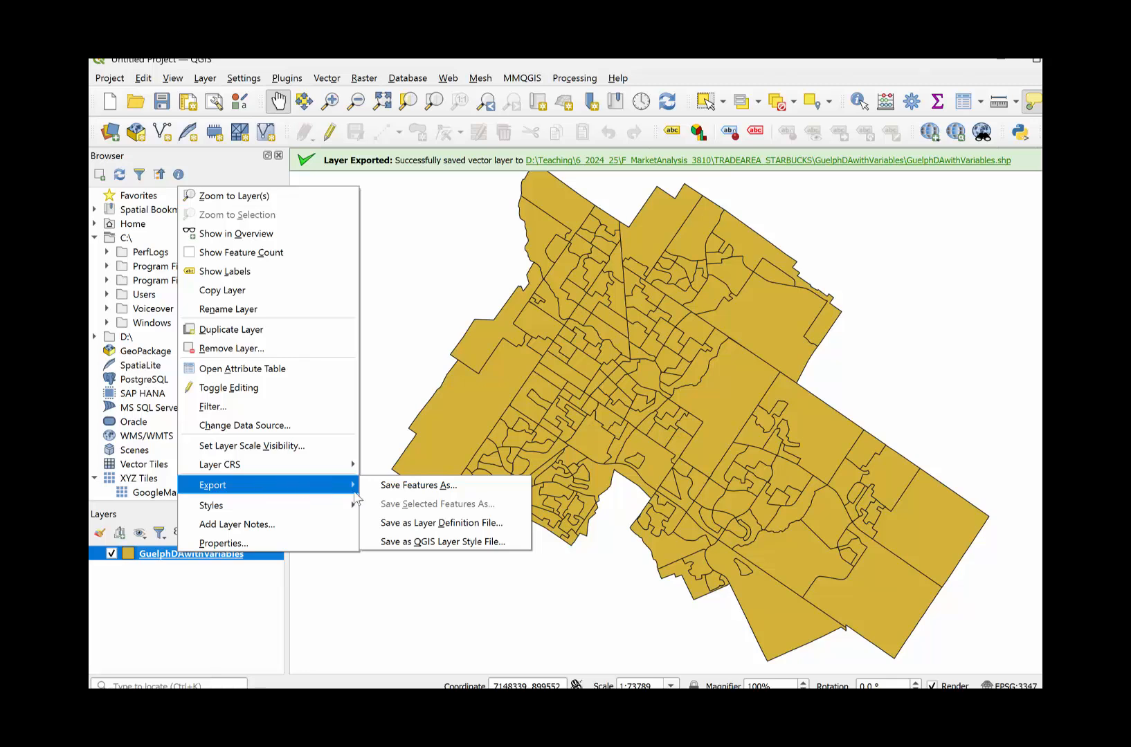
left_click(389, 493)
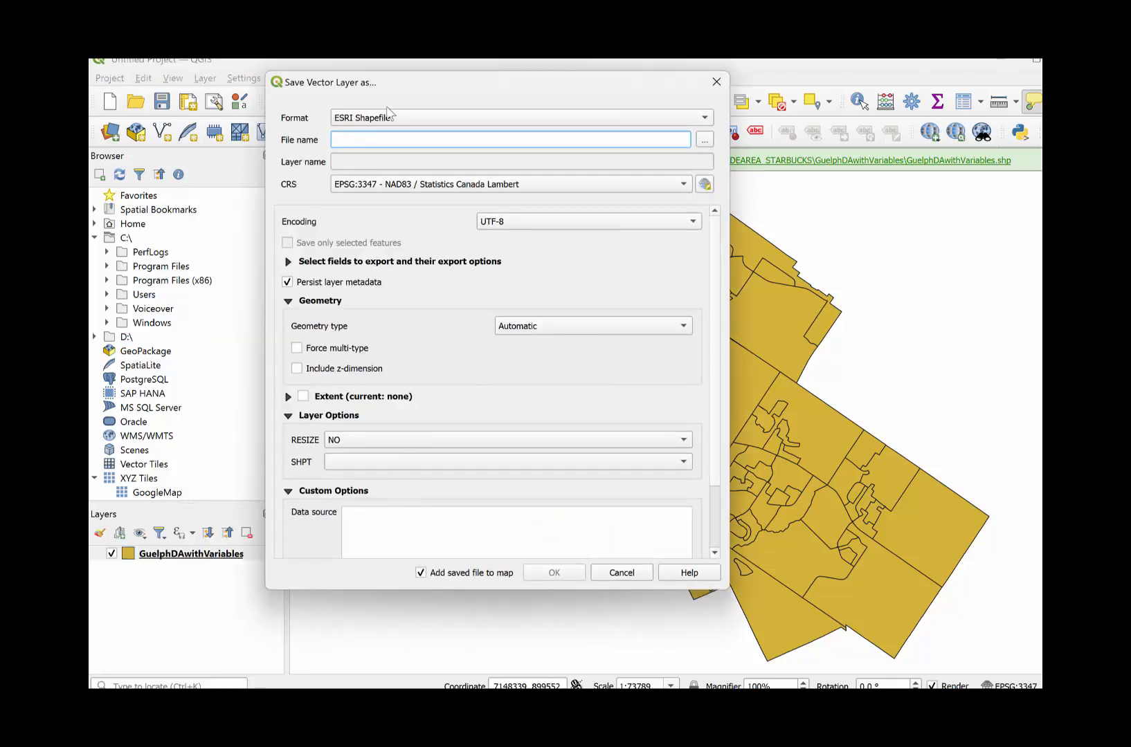
left_click(434, 123)
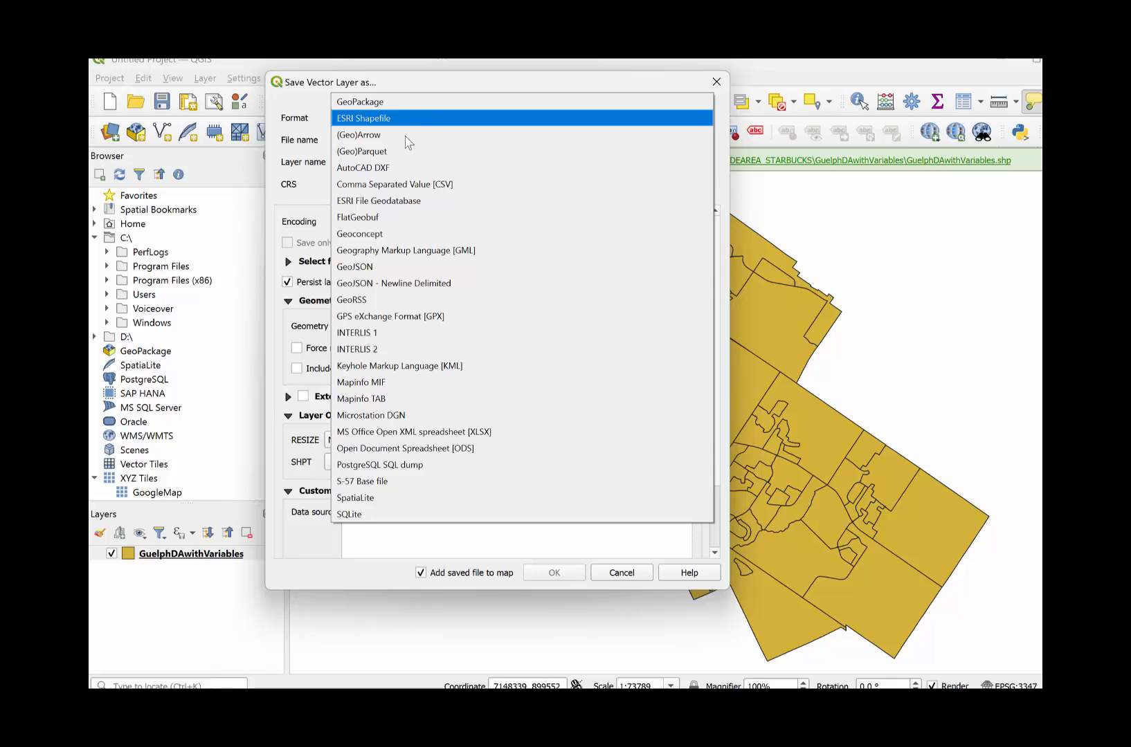
left_click(401, 188)
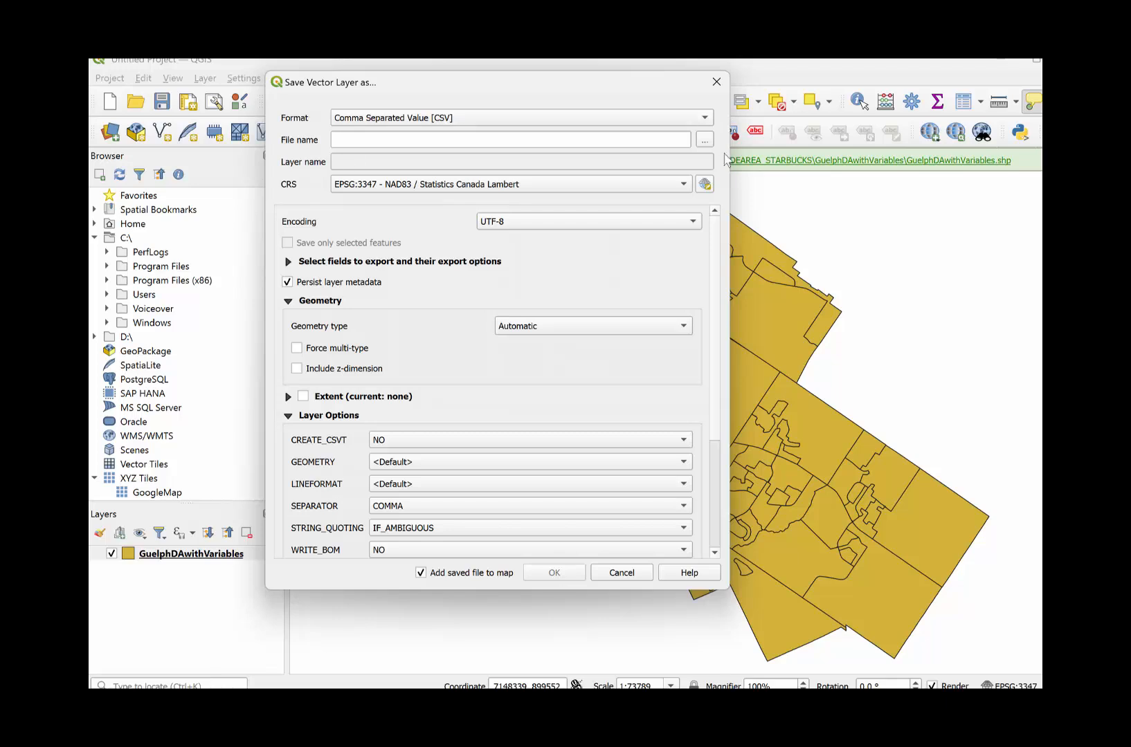
- Name the CSV GuelphDAwithVariables in the GuelphDAwithVariables folder and export it, adding the saved file to the map
left_click(704, 140)
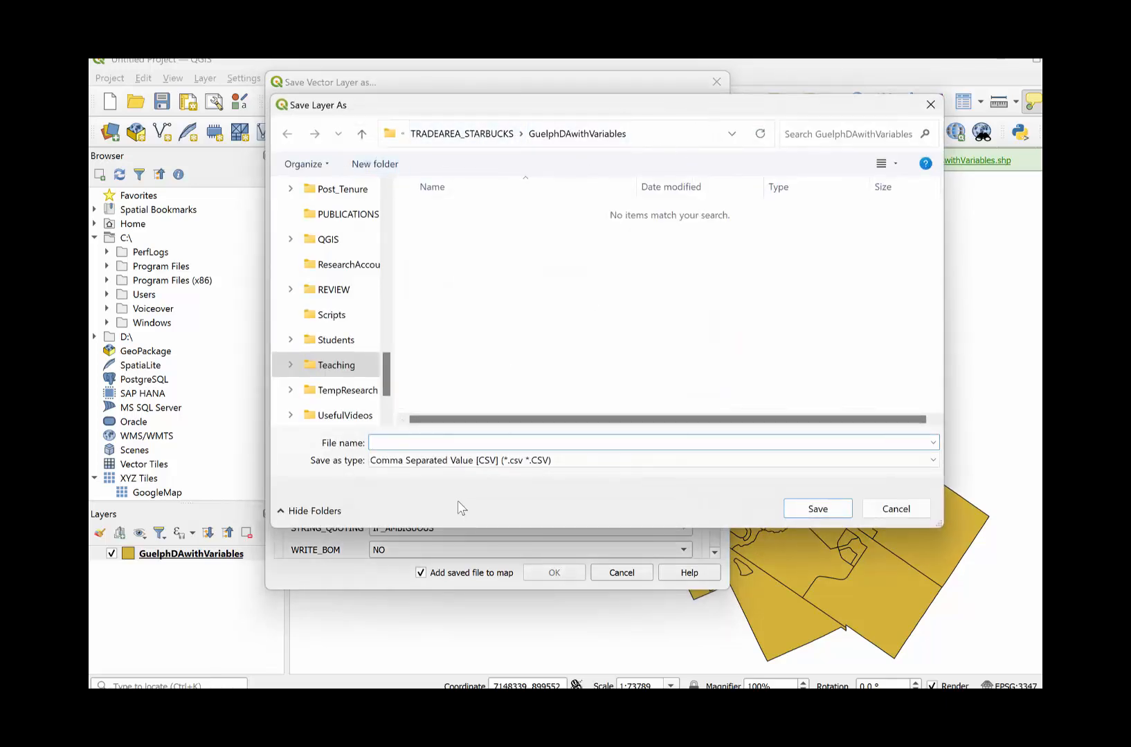
type("GuelphD")
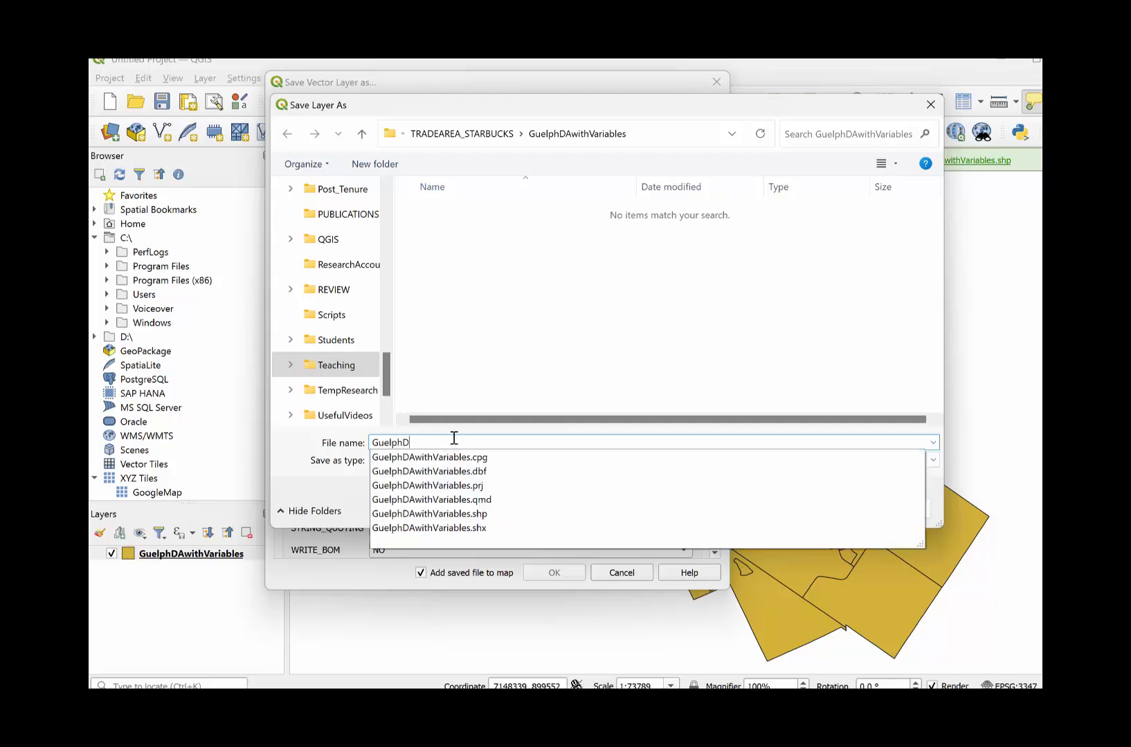
type("AwithVariables")
left_click(346, 482)
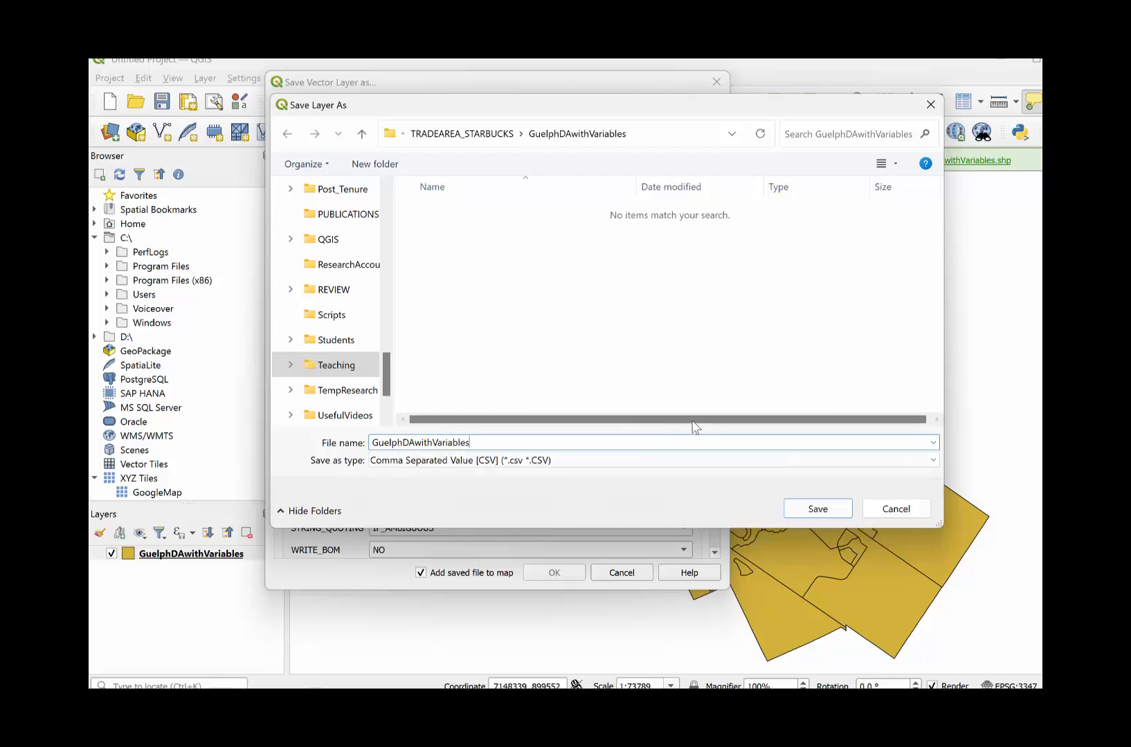
left_click(818, 509)
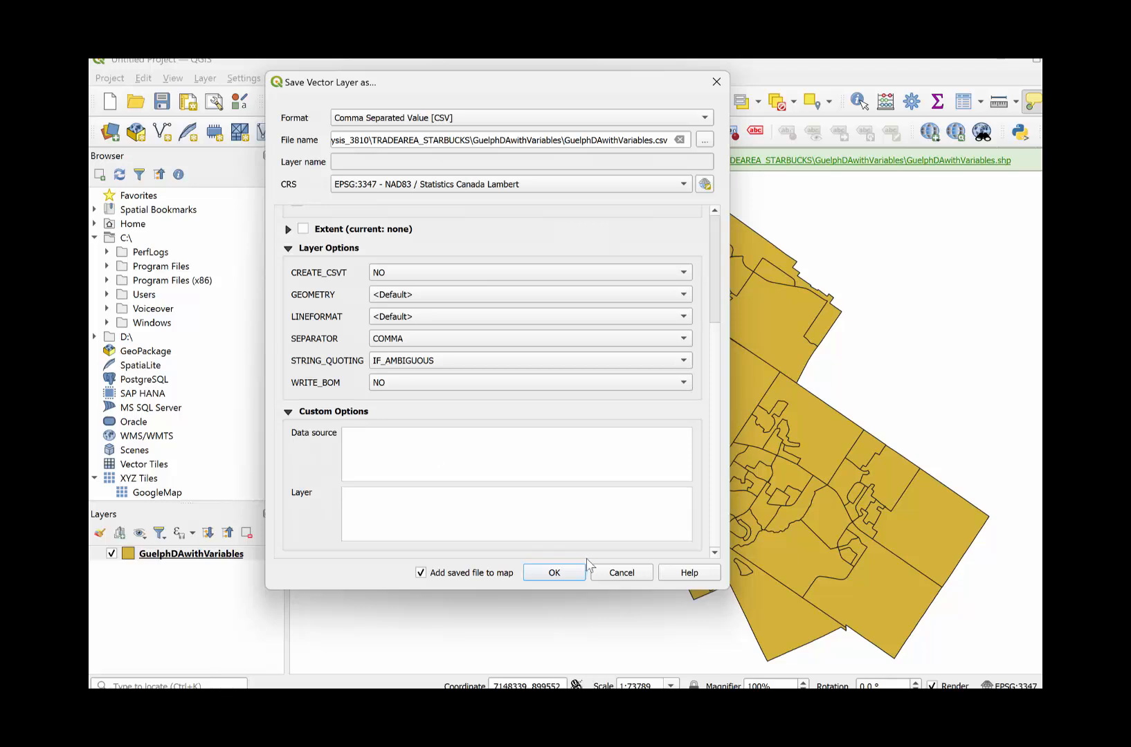
left_click(562, 573)
- Open the exported GuelphDAwithVariables CSV from its folder in File Explorer as read-only in Excel
mouse_move(554, 692)
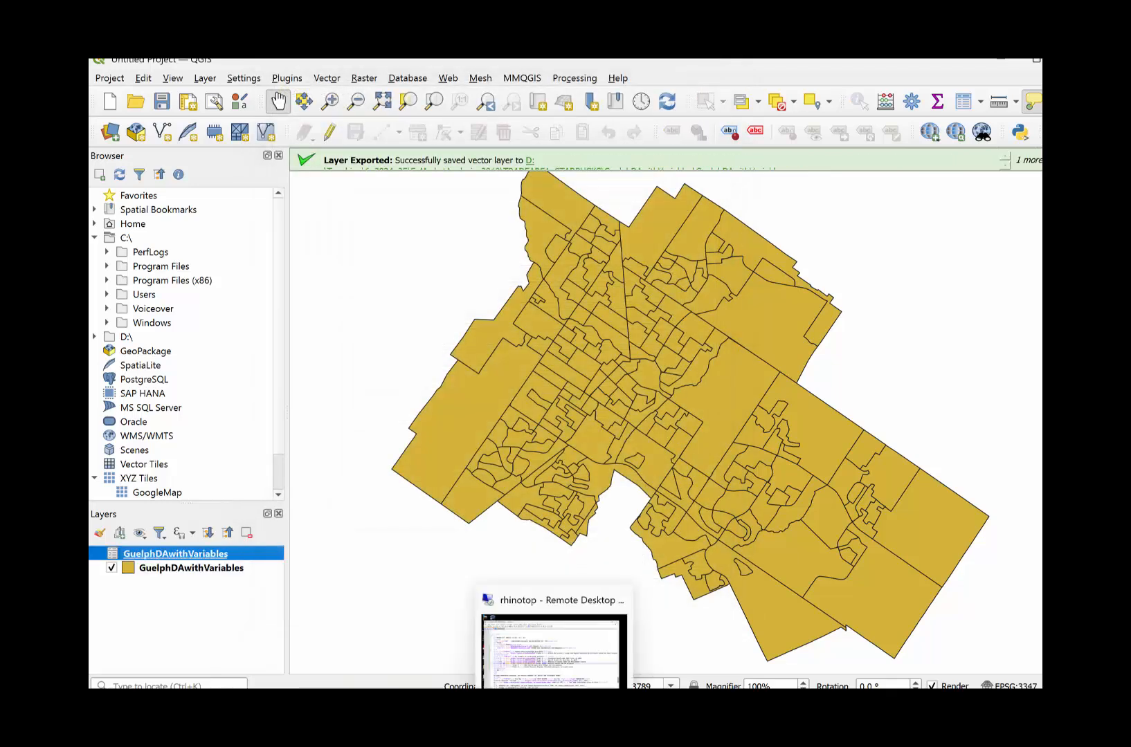
left_click(589, 713)
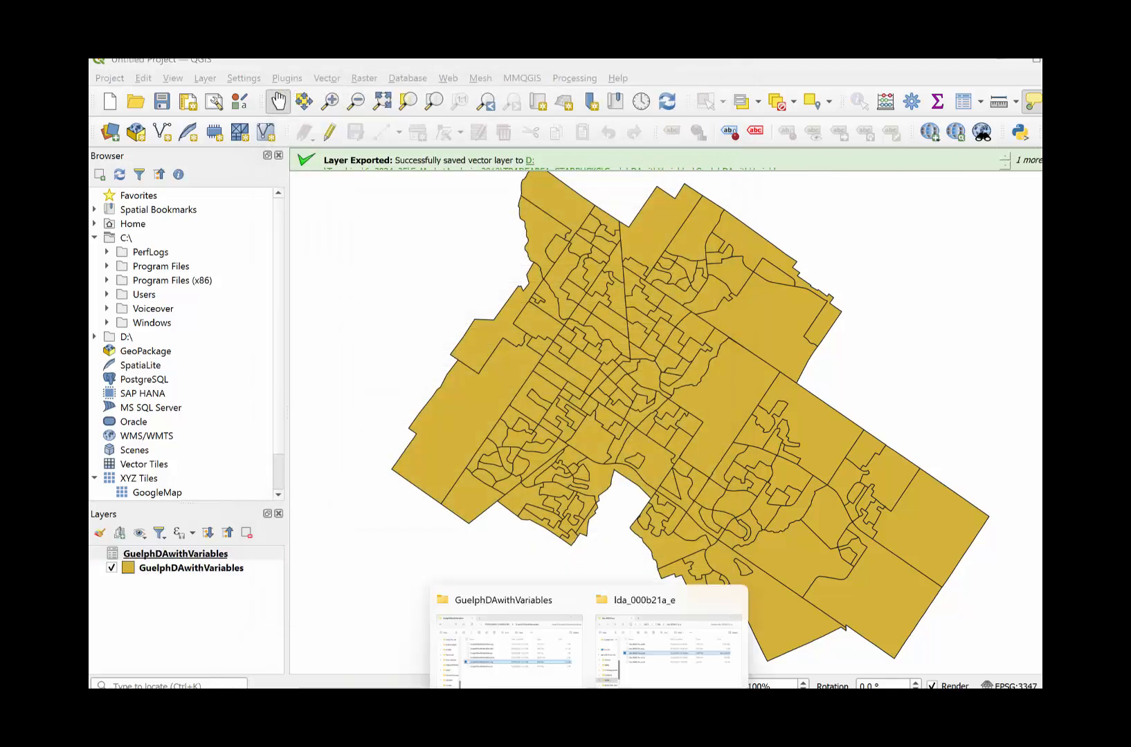
left_click(573, 599)
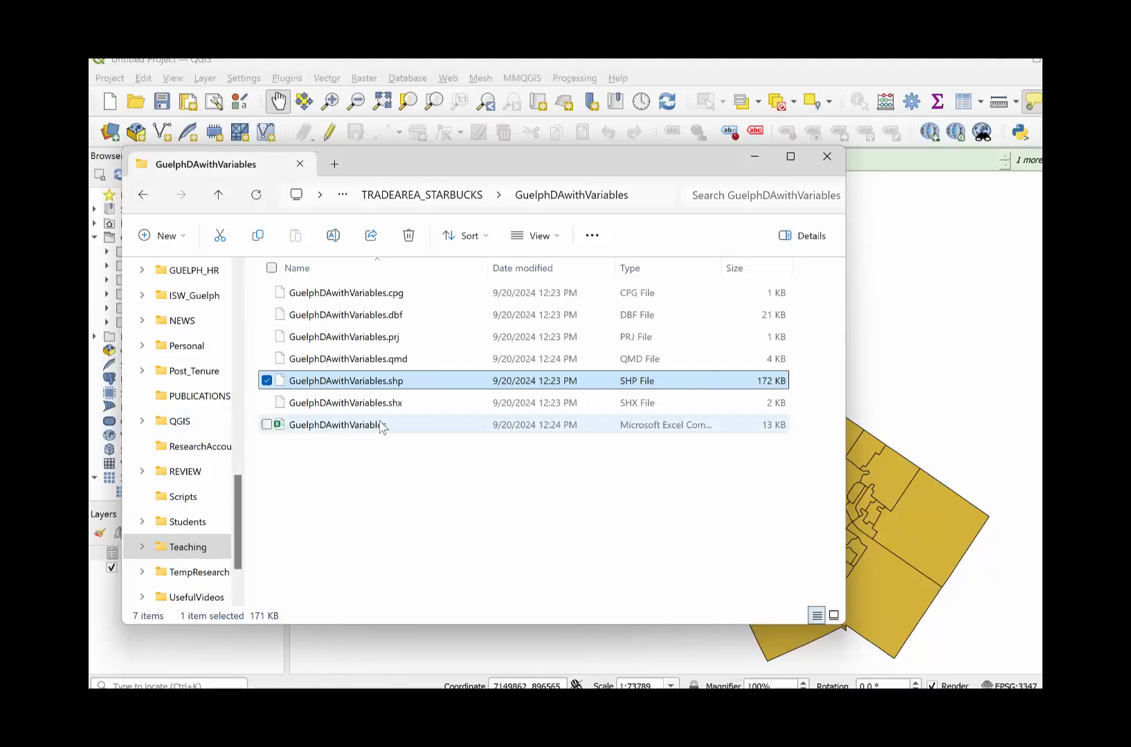
double_click(380, 427)
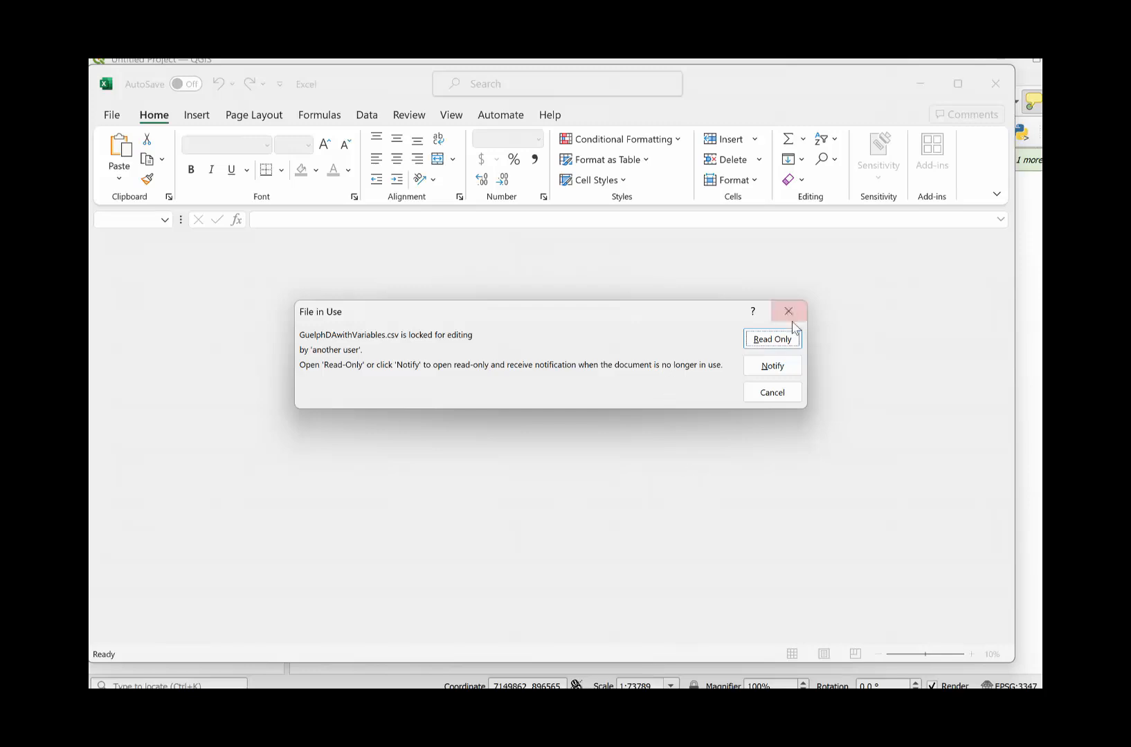
left_click(796, 339)
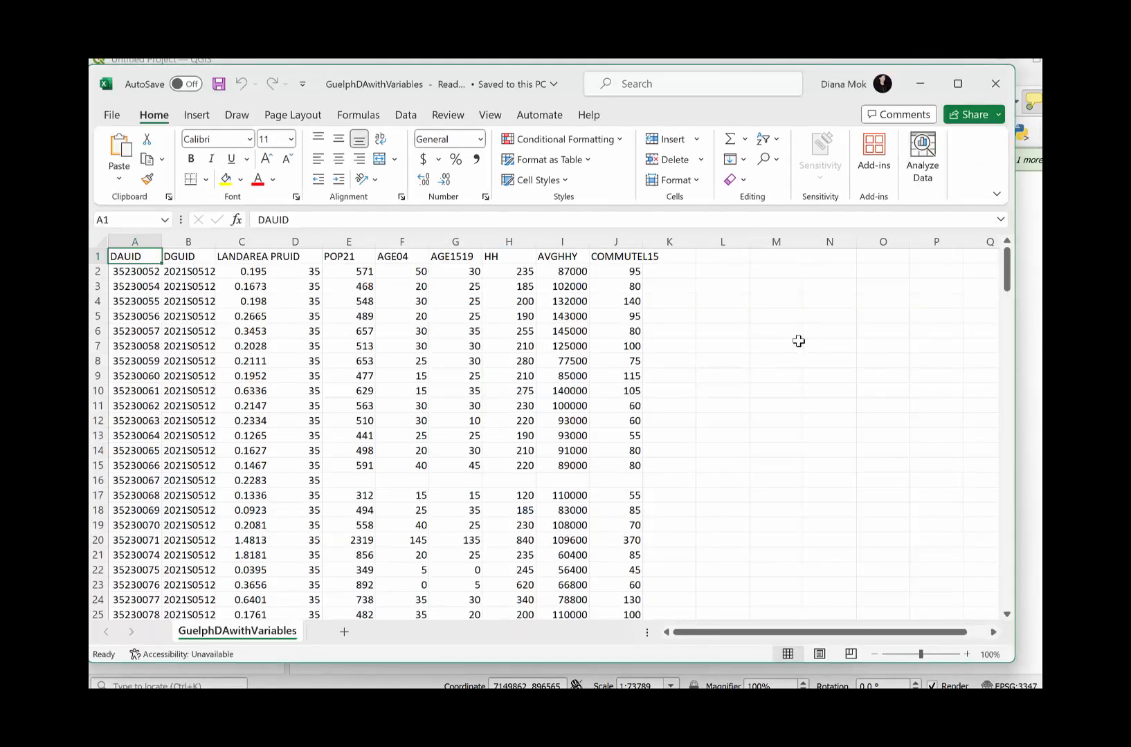
- Examine the CSV's columns and the row with missing census values, DAUID 35230067, and return to QGIS
key("Right")
key("Right")
key("Right")
key("Right")
key("Right")
key("Right")
key("Right")
key("Right")
key("Right")
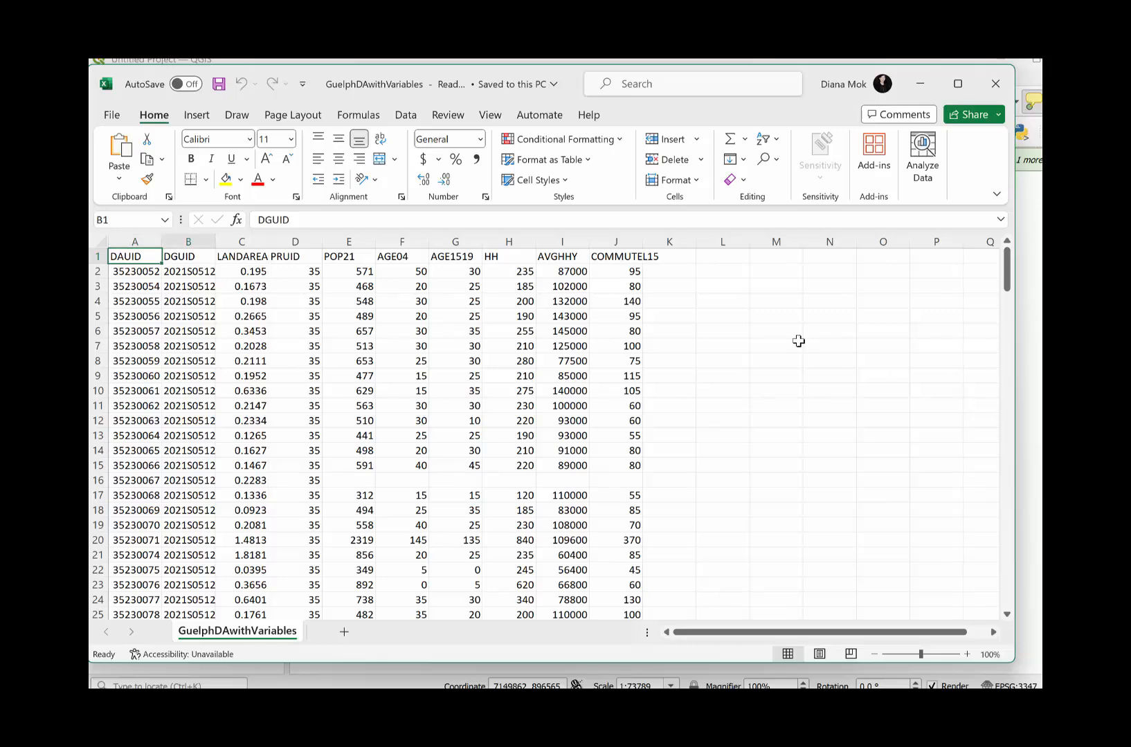
key("ctrl+Down")
key("ctrl+Down")
key("ctrl+Down")
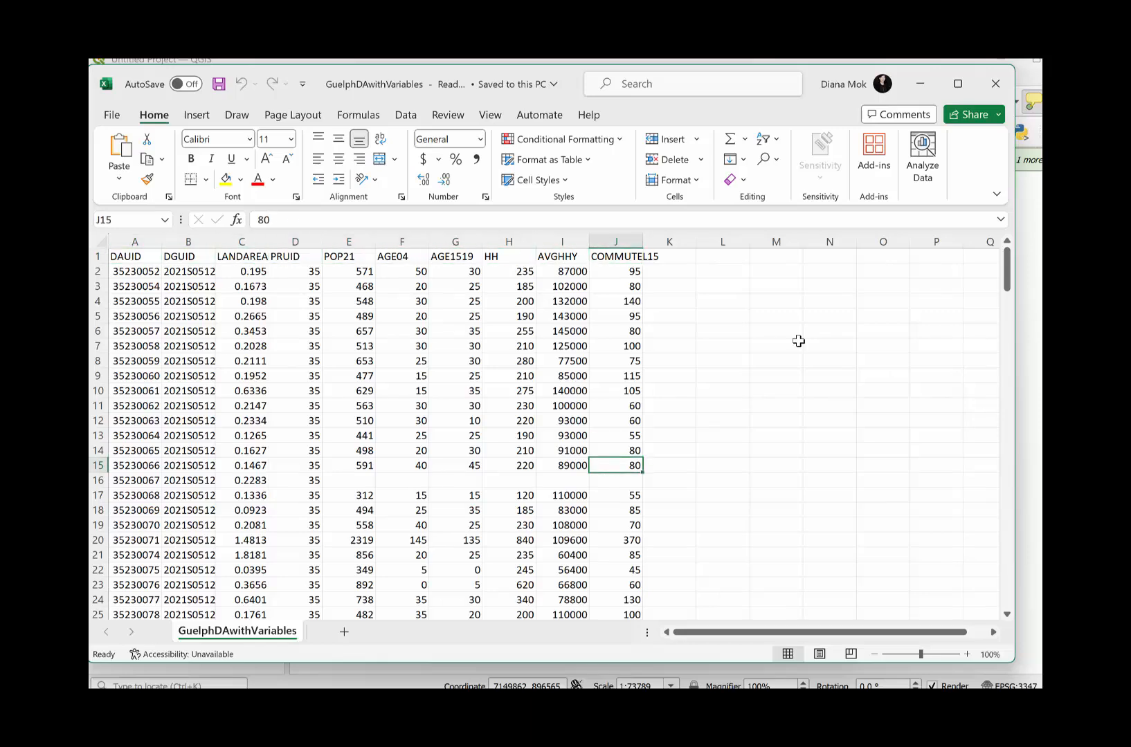
key("ctrl+Up")
key("ctrl+Up")
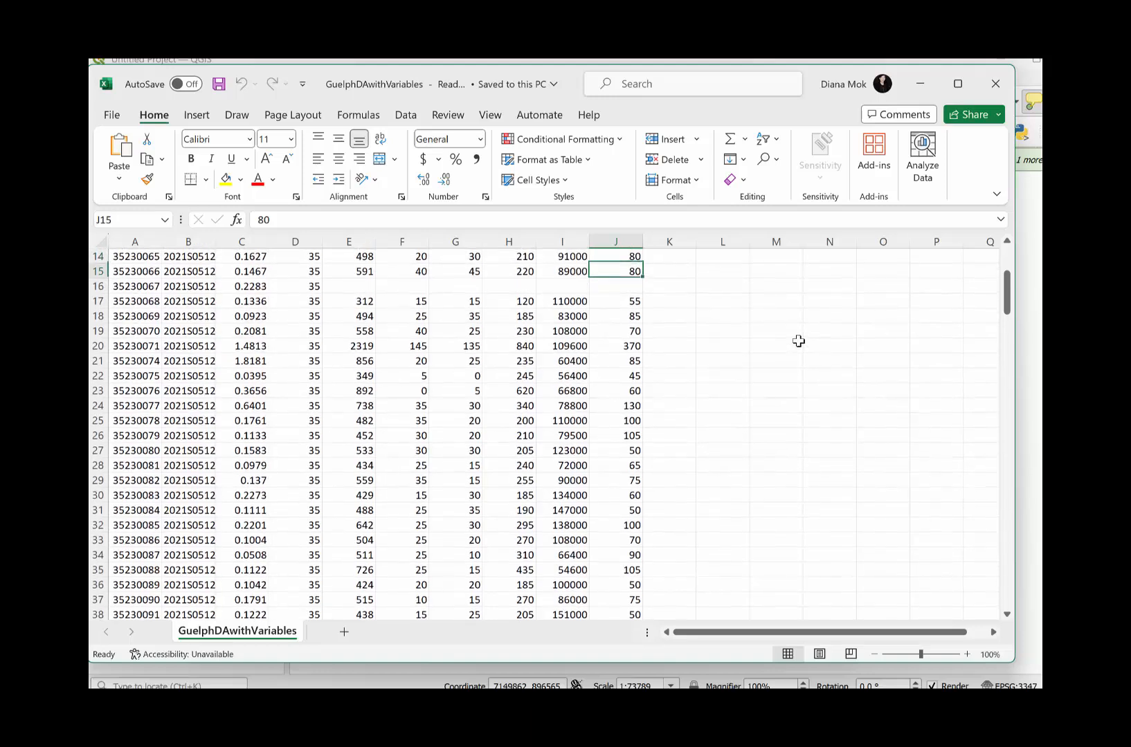
key("Down")
key("Left")
key("Left")
key("Left")
key("Home")
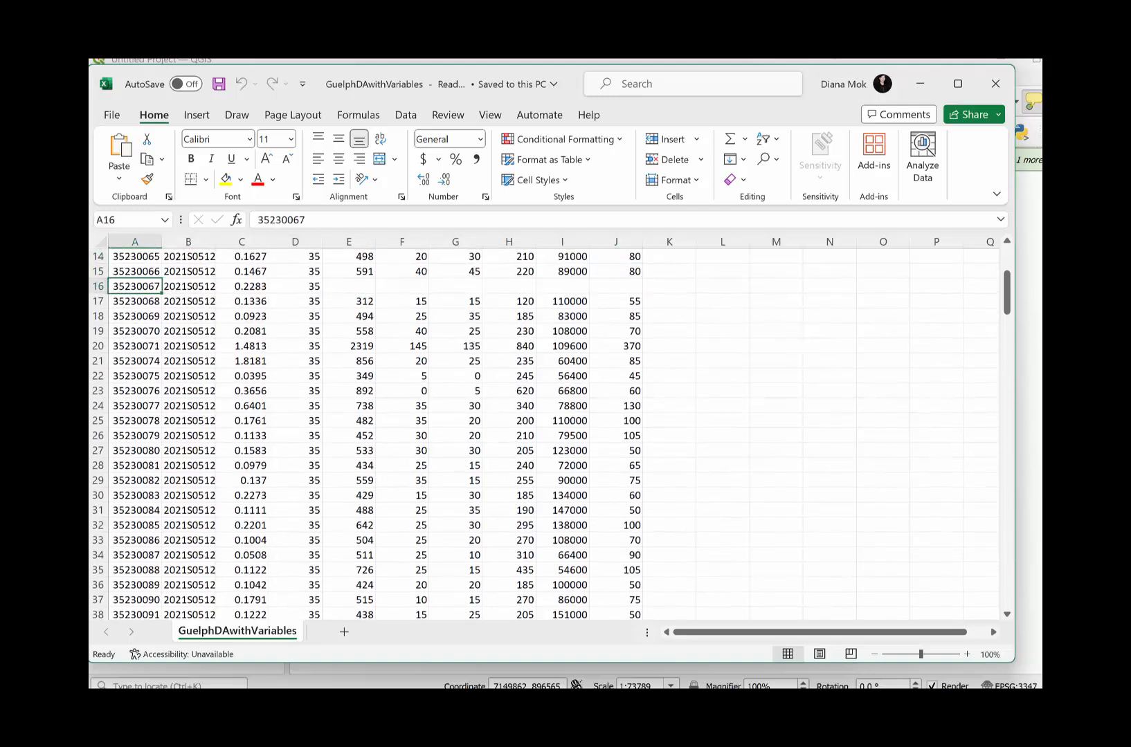
left_click(994, 84)
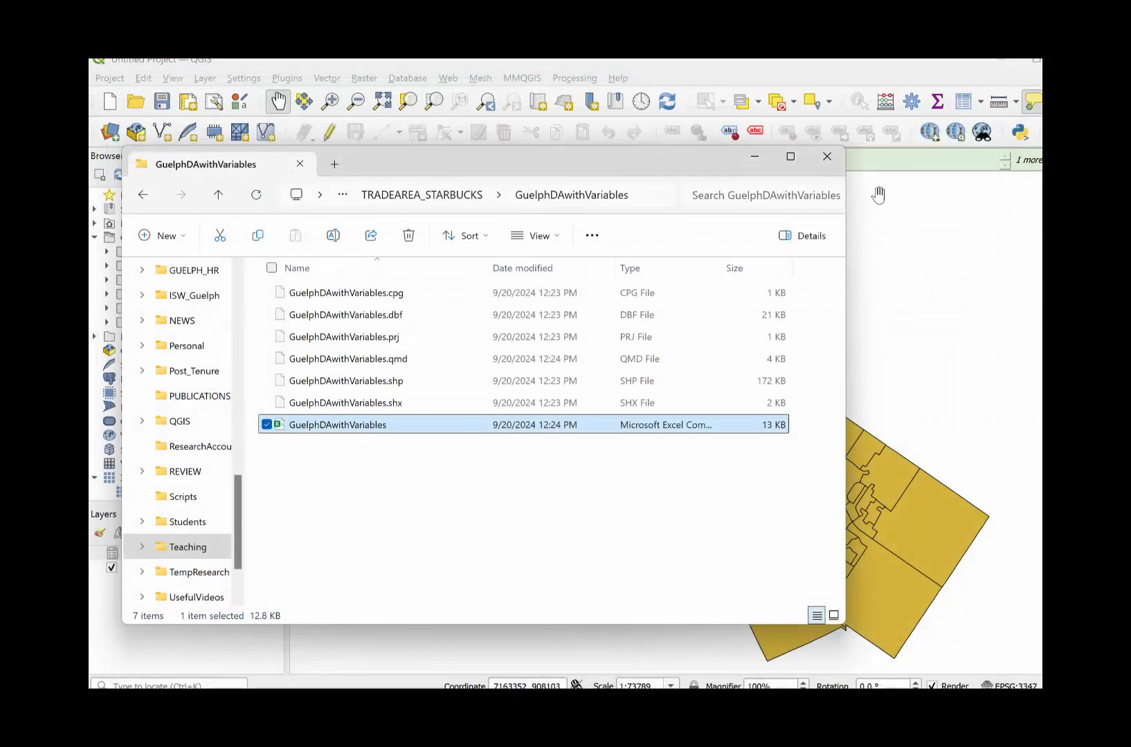
left_click(756, 160)
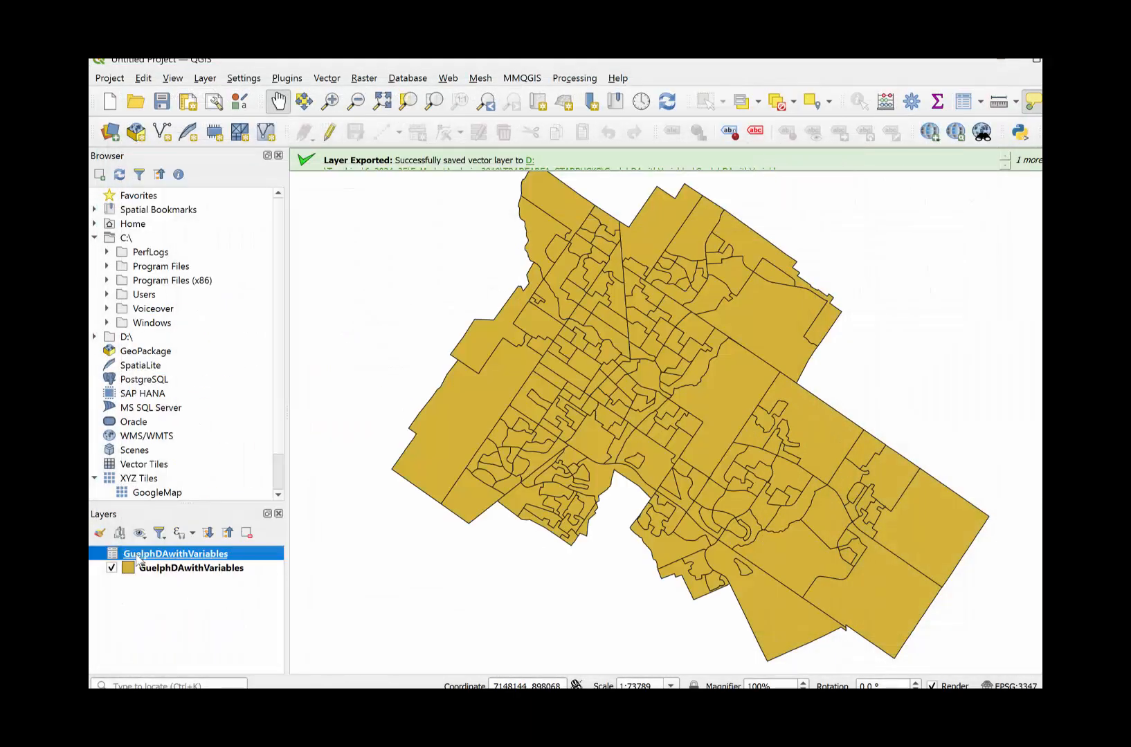
- Select dissemination area 35230067 in the GuelphDAwithVariables polygon layer's attribute table and locate it on the map
left_click(207, 572)
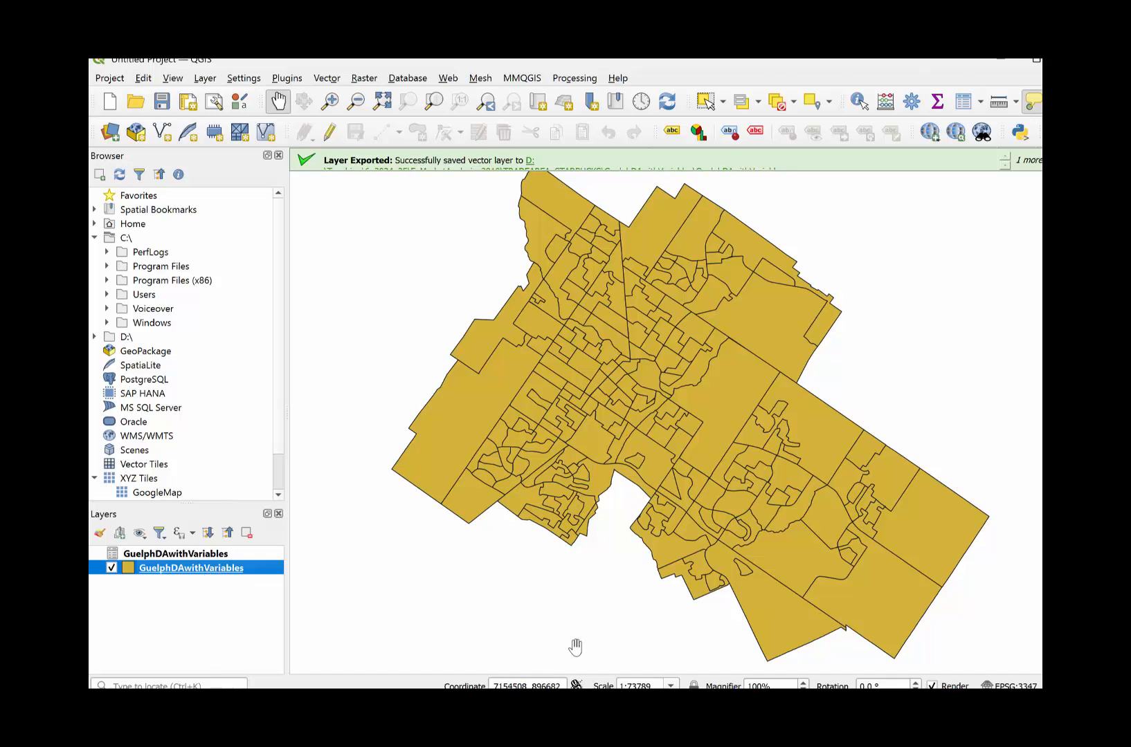
right_click(211, 576)
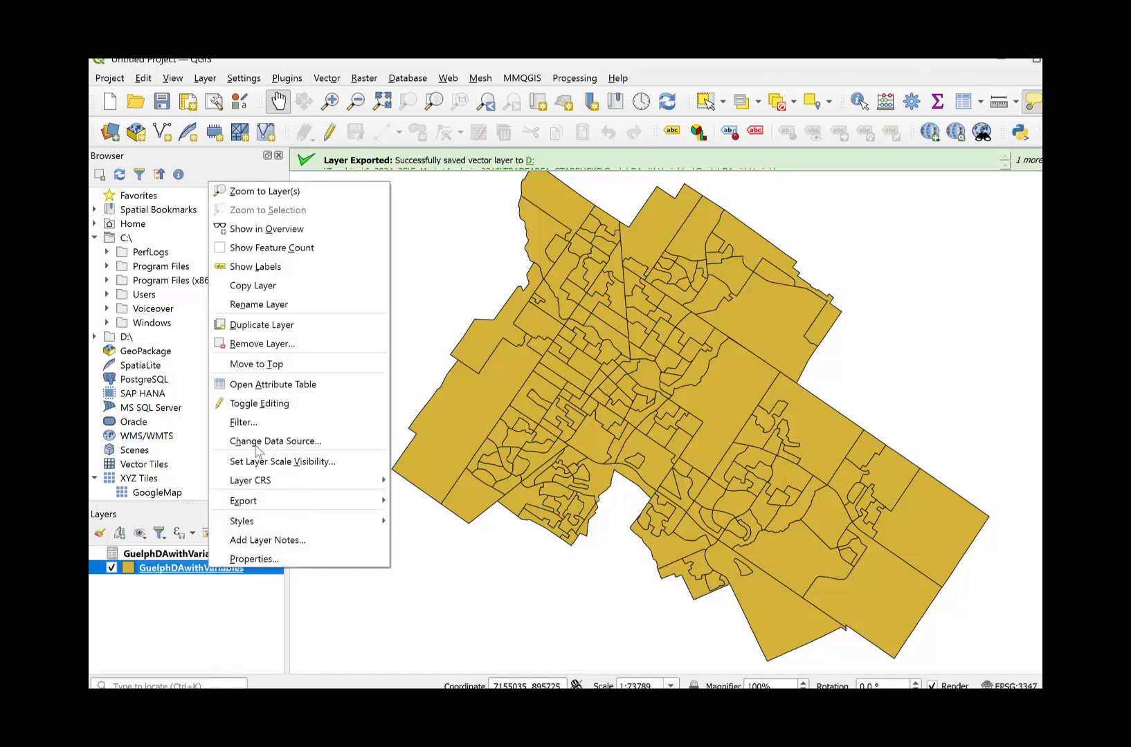
left_click(283, 385)
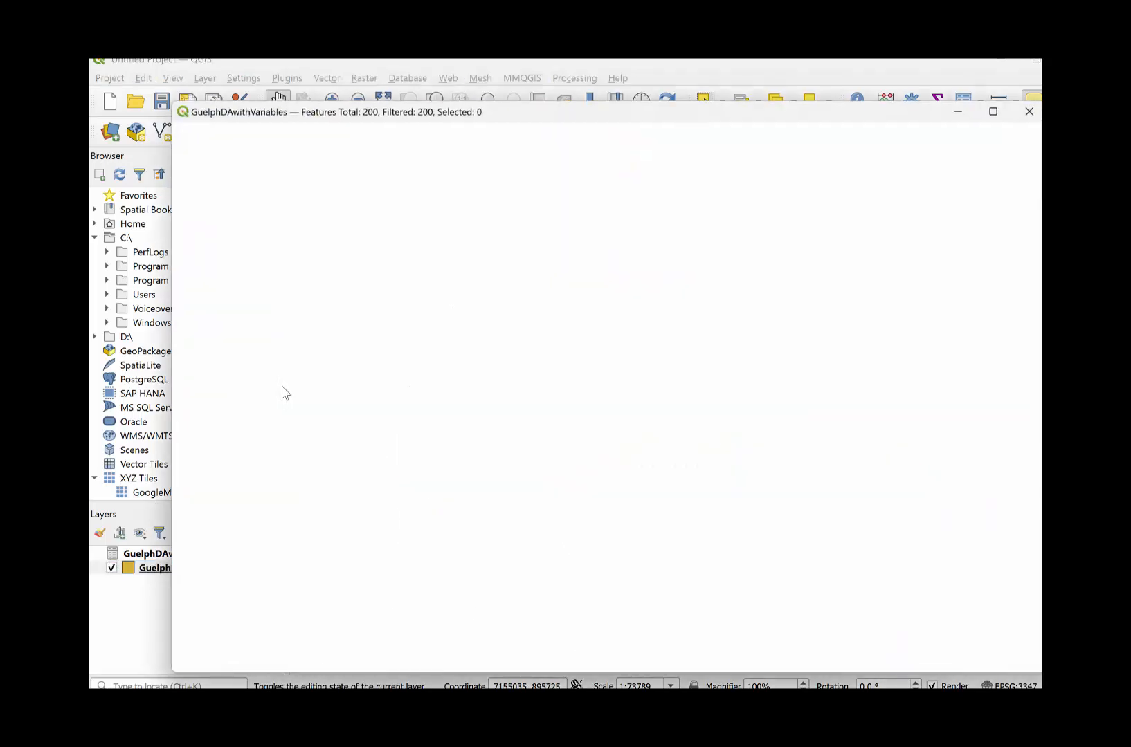
left_click(175, 502)
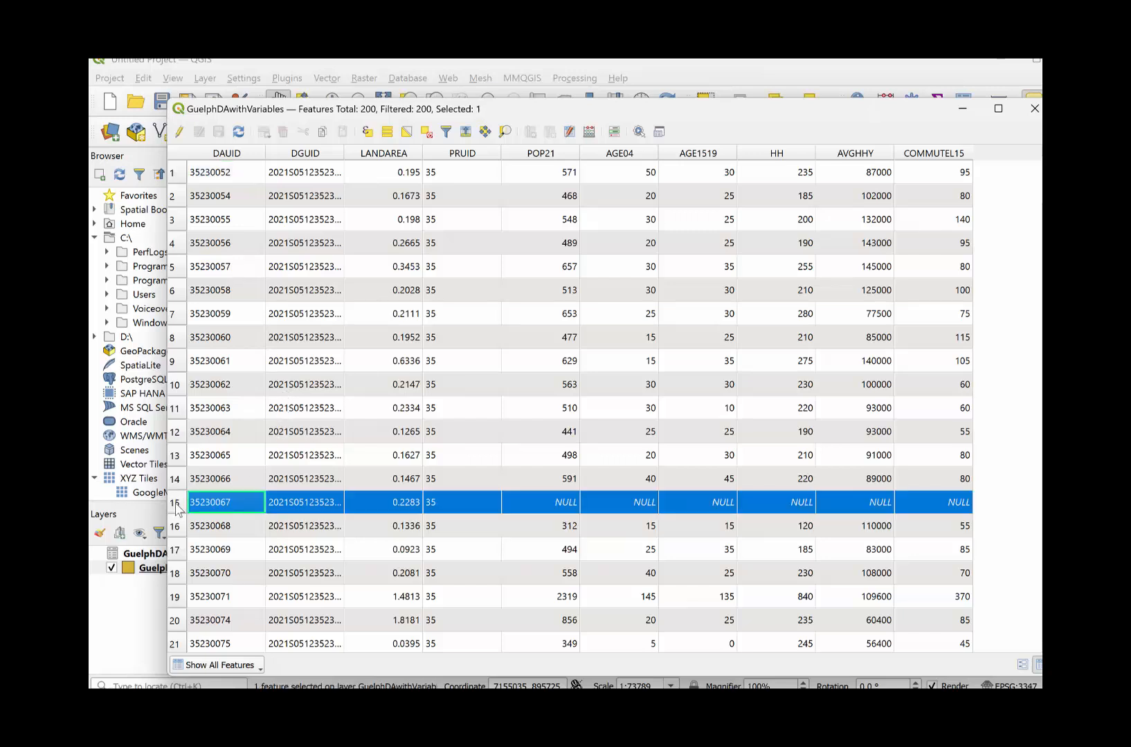
left_click(276, 62)
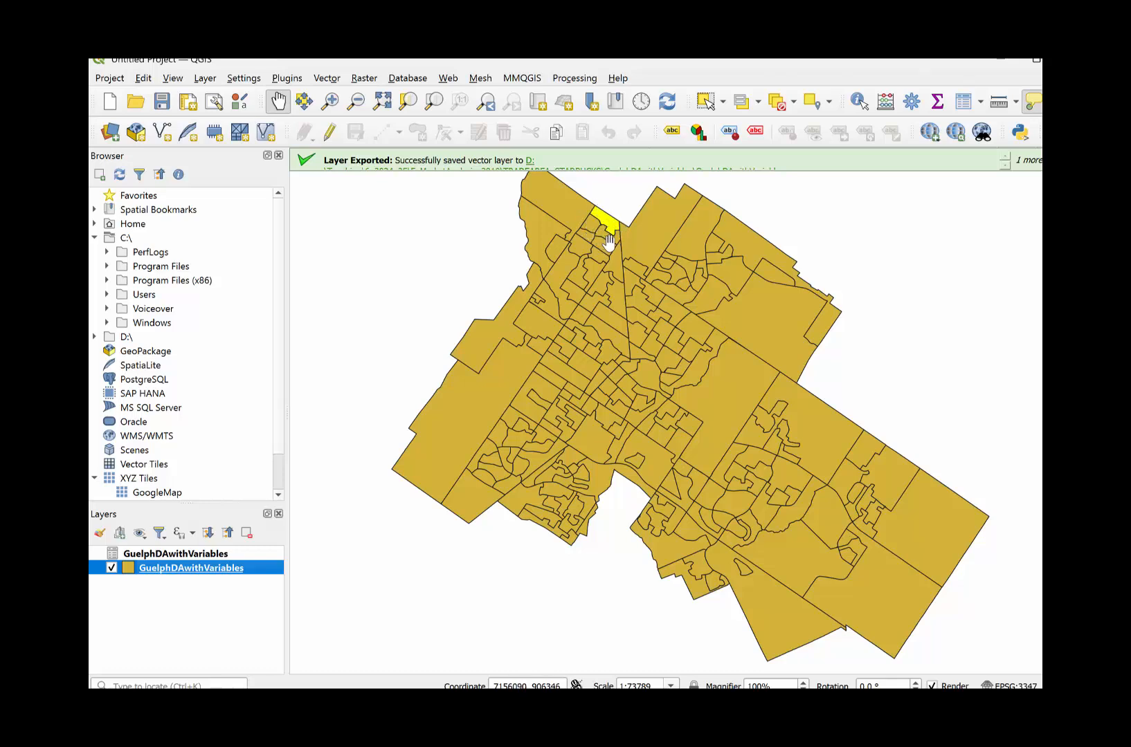
mouse_move(609, 241)
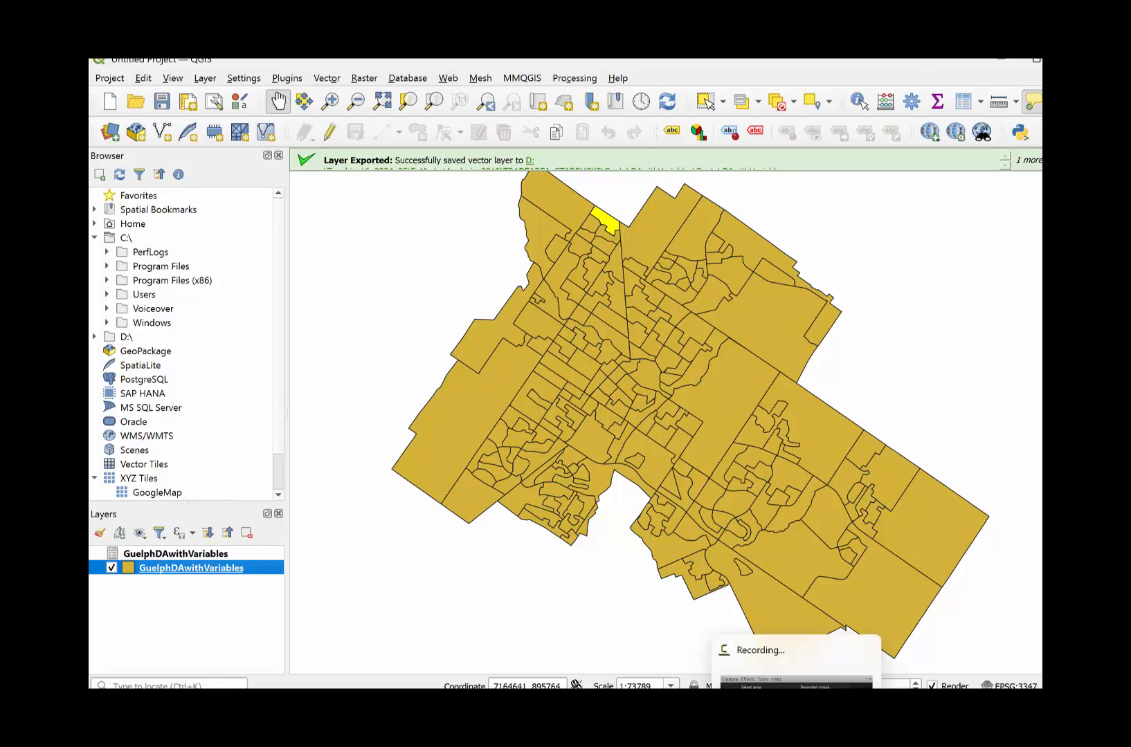